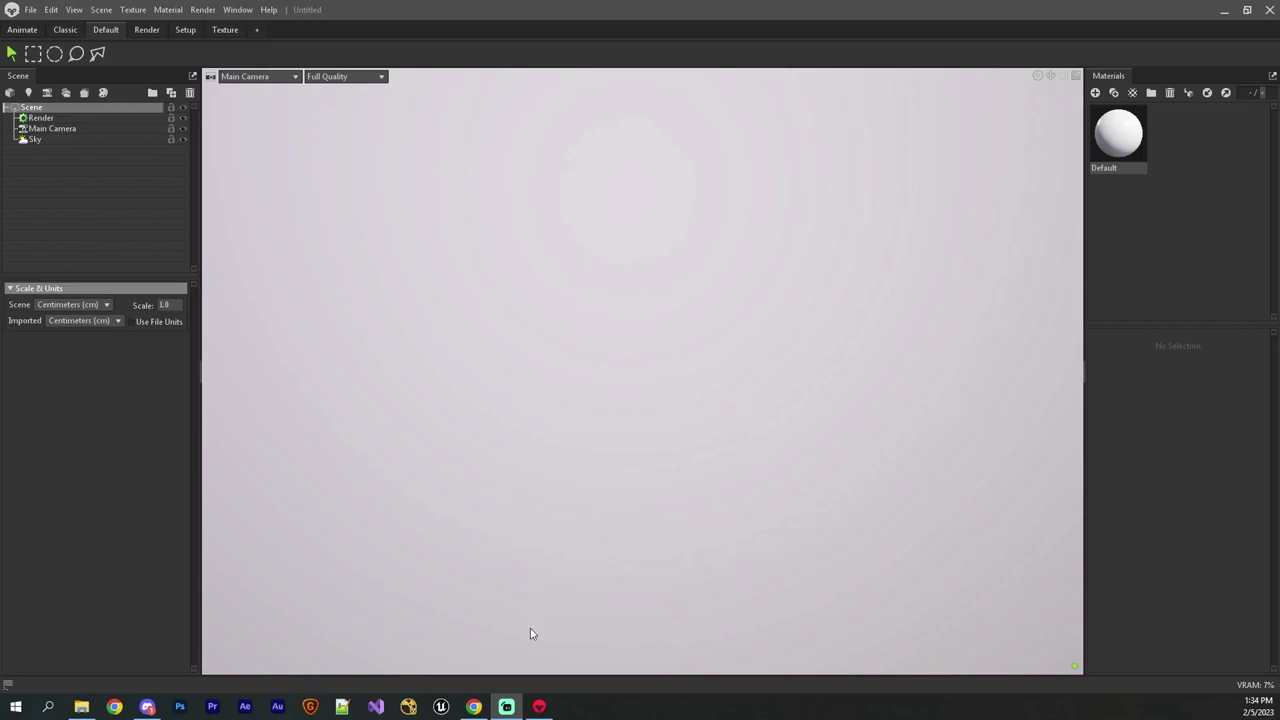
Switch to the circular selection tool, return to the select arrow, and bring up the File menu.
mouse_move(540, 707)
left_click(55, 55)
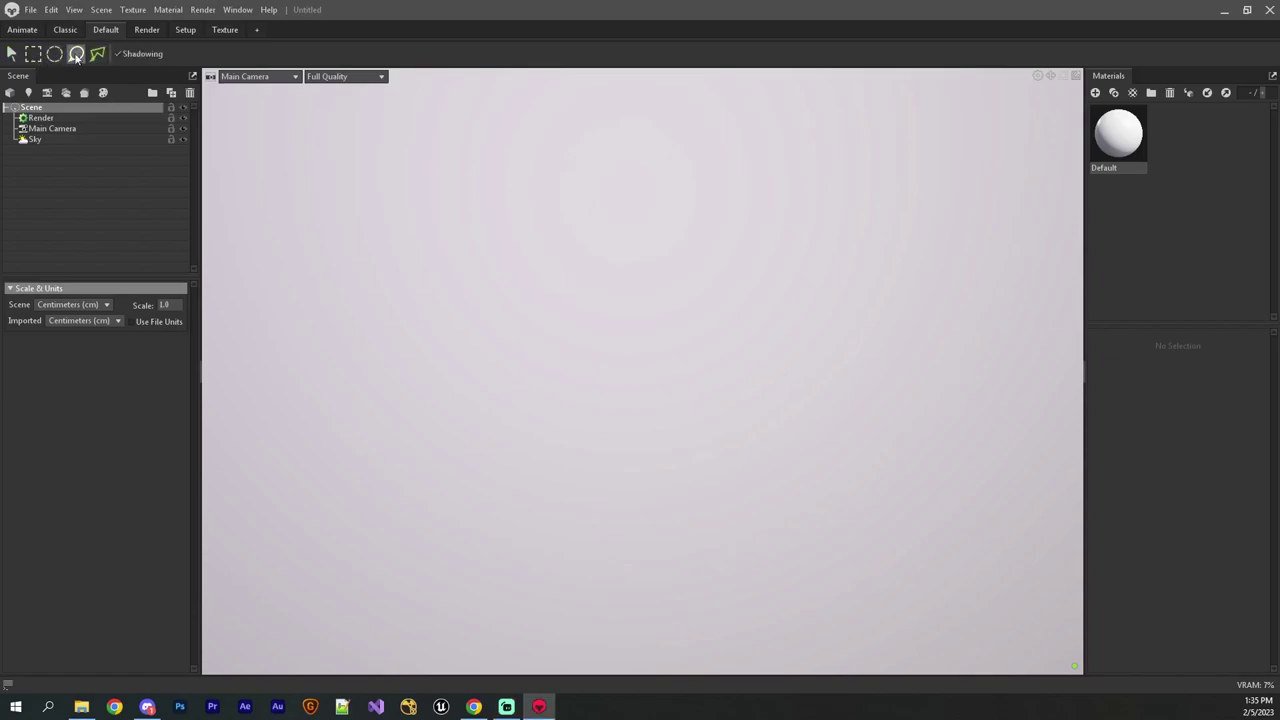
left_click(12, 54)
left_click(31, 12)
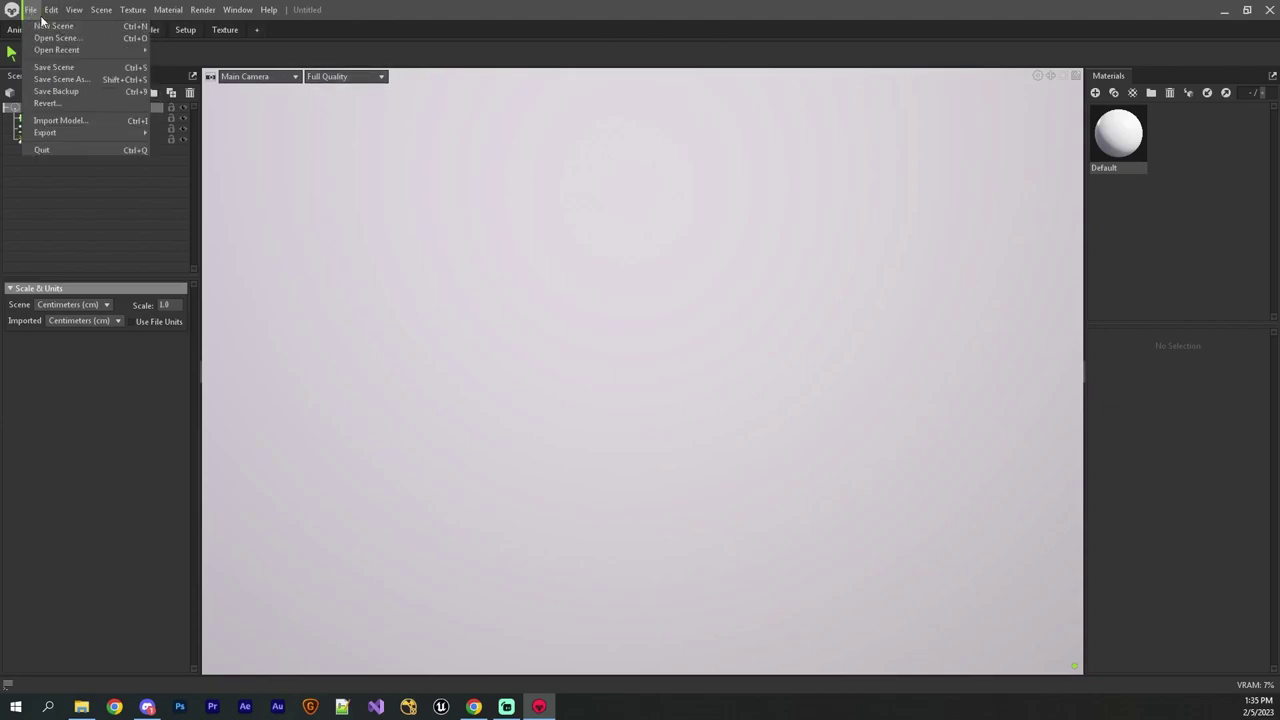
Open the DS2 Armors folder, move its window right, and select Template.tbscene.
left_click(81, 706)
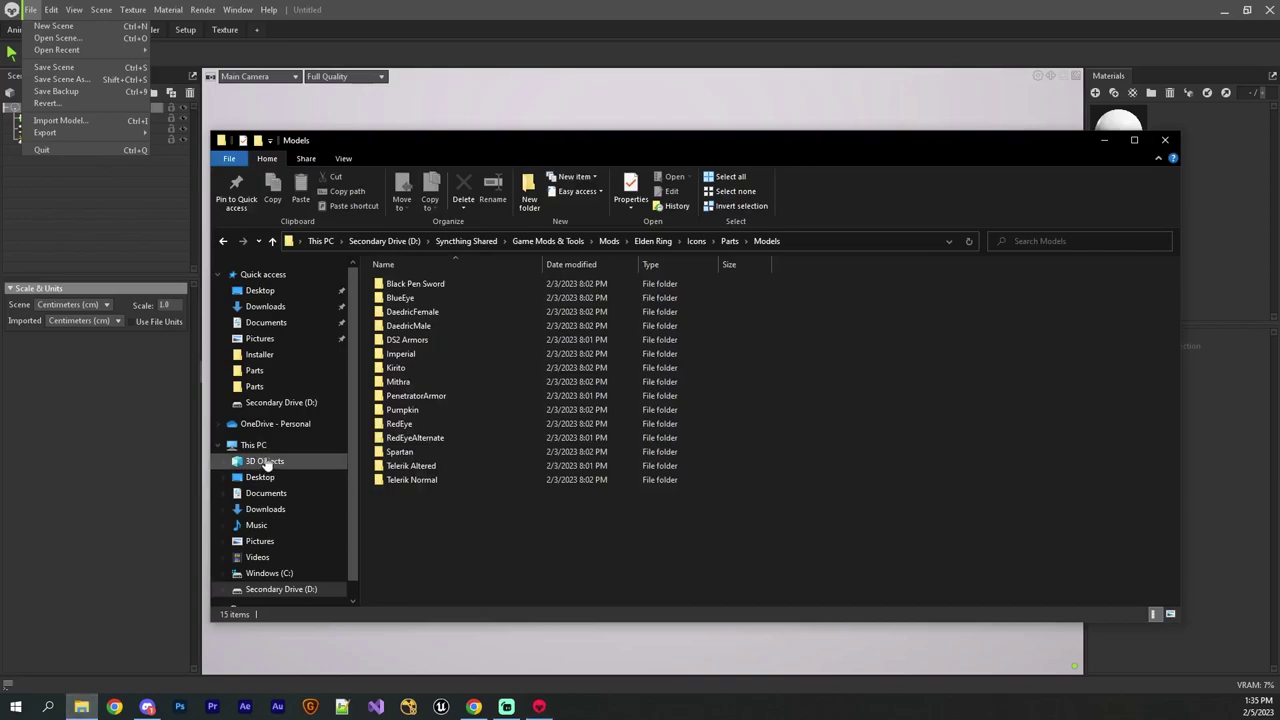
double_click(425, 339)
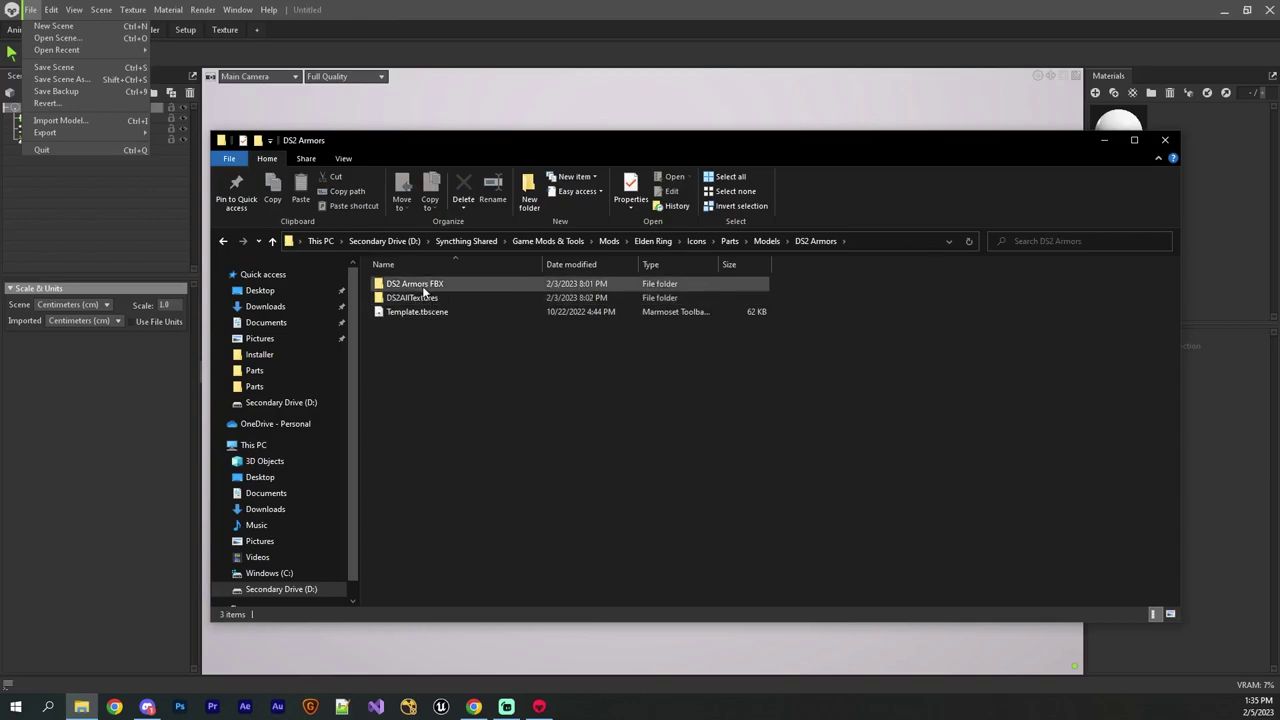
left_click_drag(479, 142, 924, 123)
left_click_drag(851, 294, 860, 304)
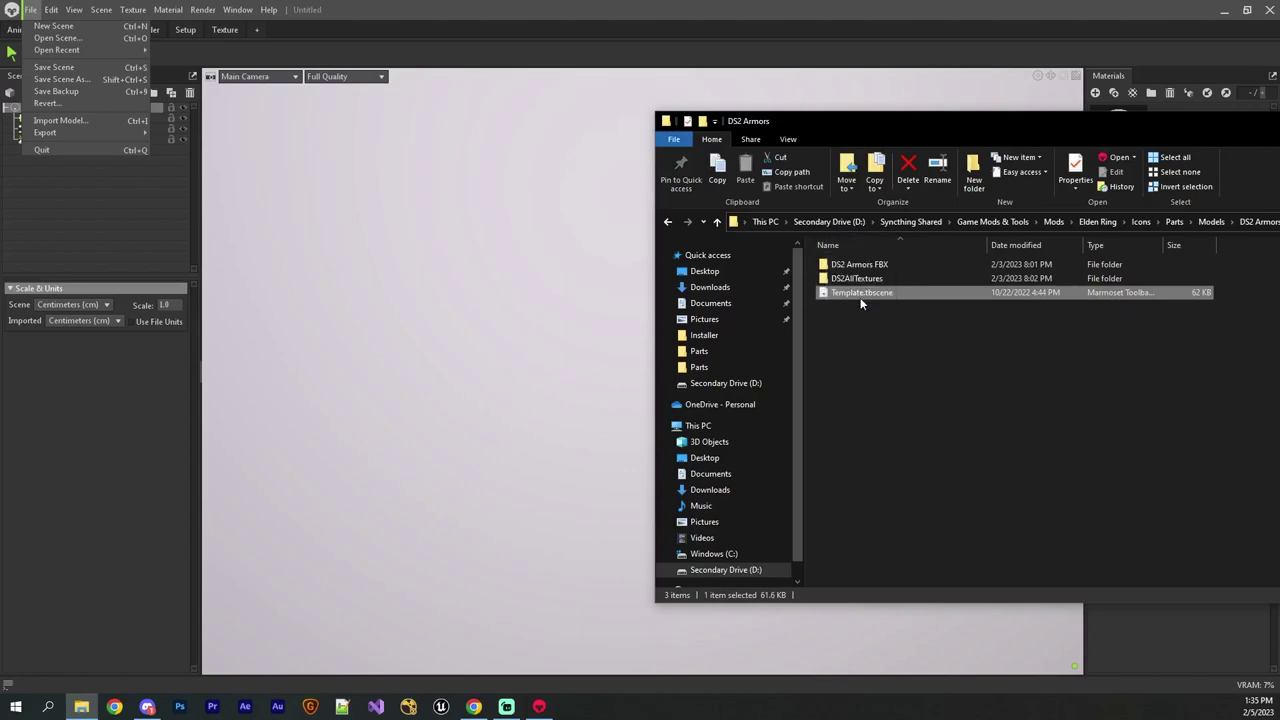
Open the ER-Icon-Maker repository from the GitHub profile's Repositories list.
left_click(474, 707)
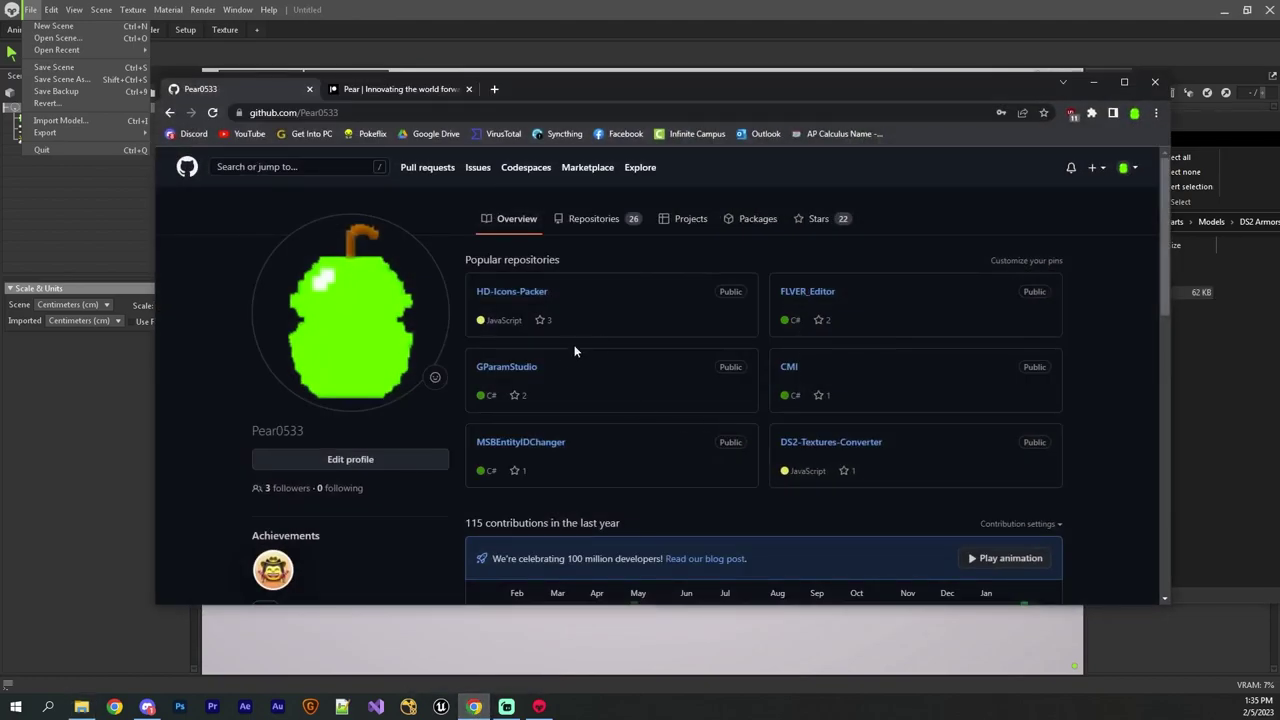
left_click(594, 218)
scroll(594, 300, "down", 5)
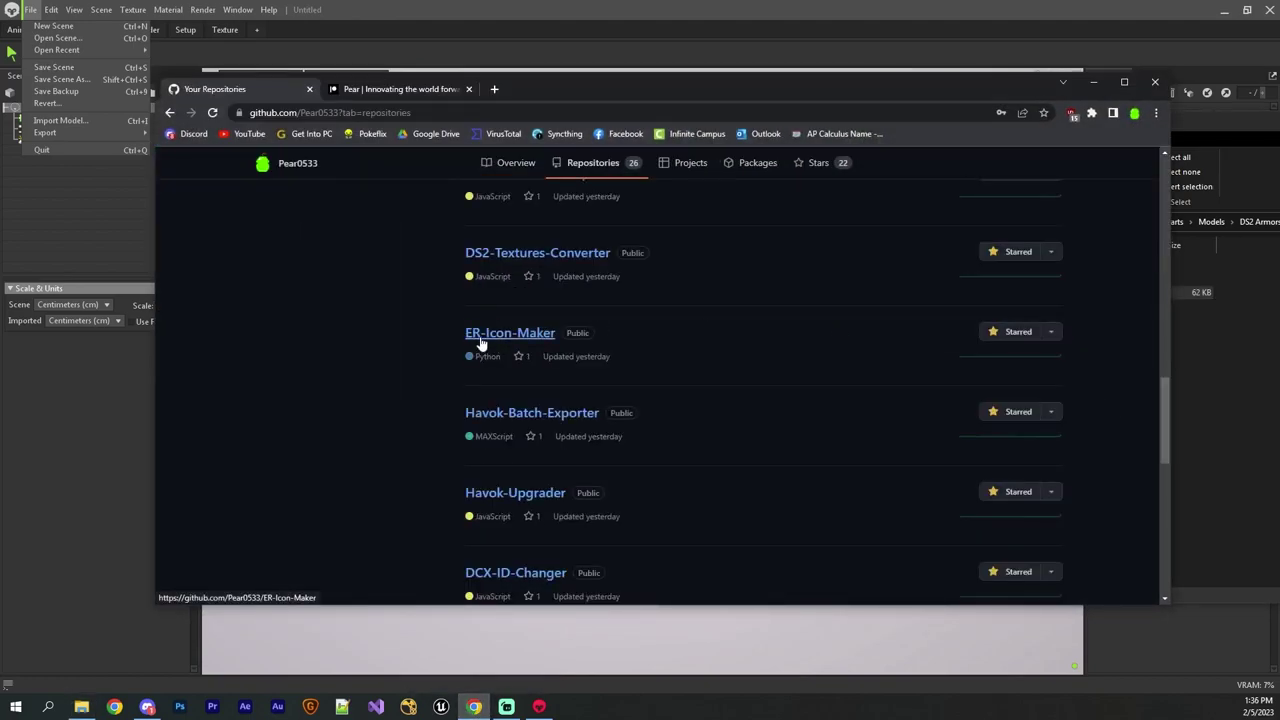
left_click(528, 338)
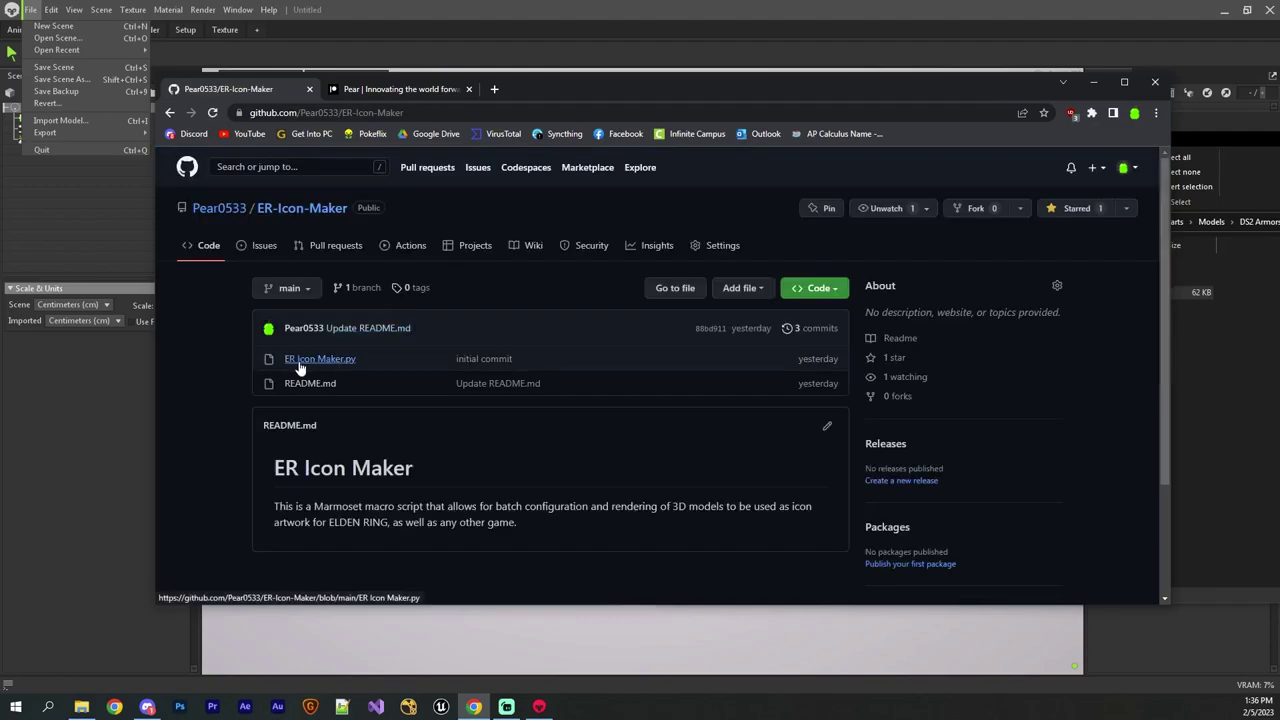
Highlight the README's batch icon macro description, then clear the highlight.
left_click_drag(268, 506, 523, 506)
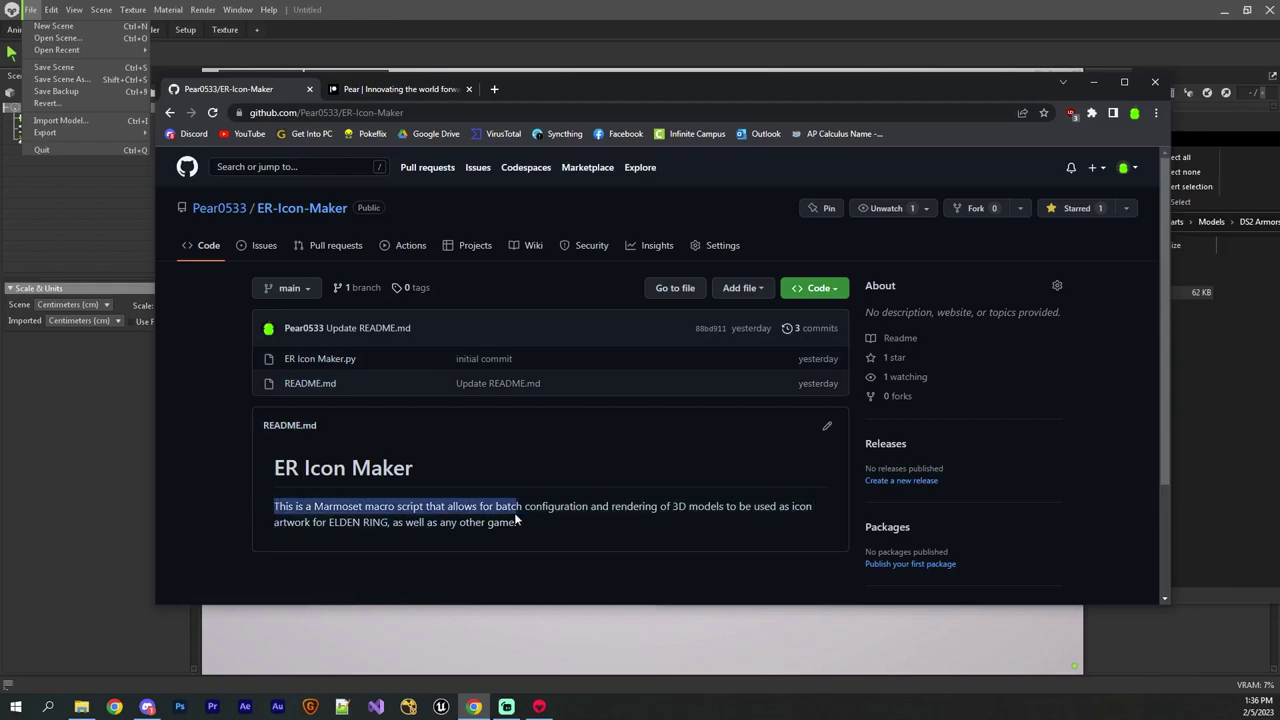
left_click_drag(321, 506, 517, 522)
left_click(321, 506)
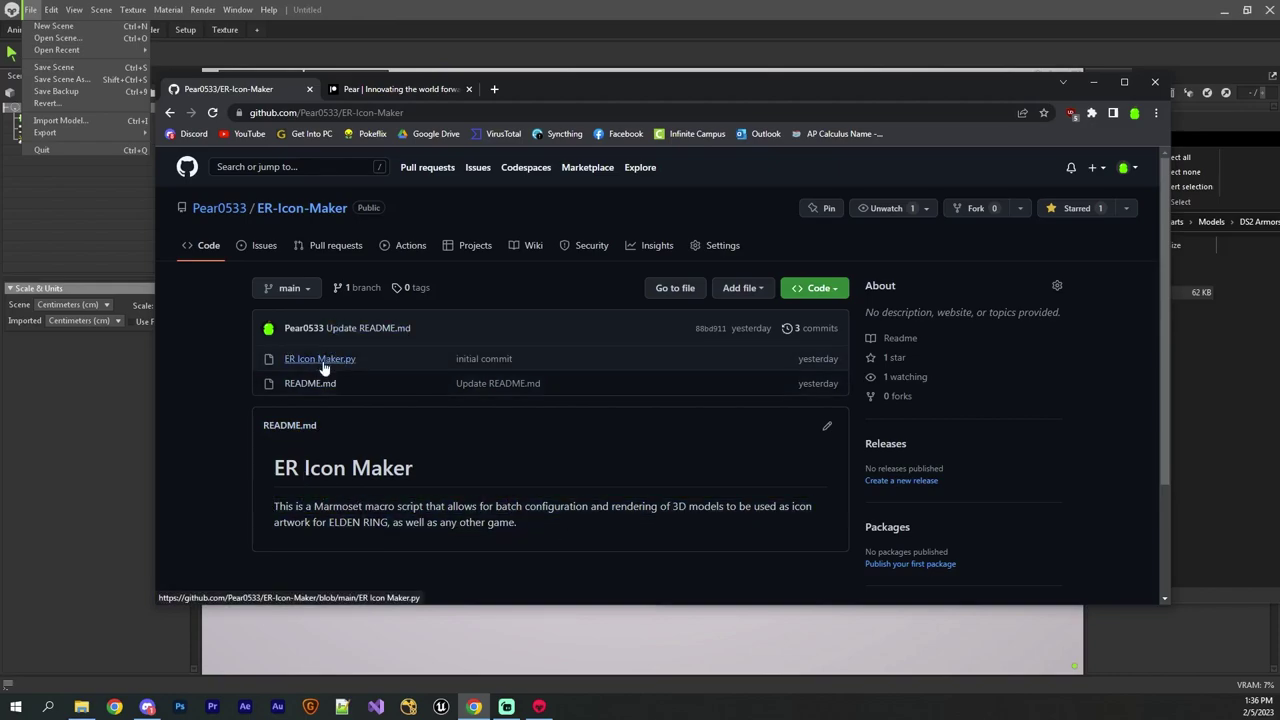
Restore the AppData\Local\Marmoset Toolbag 4 Explorer window and open its plugins folder holding ER Icon Maker.py.
key("super")
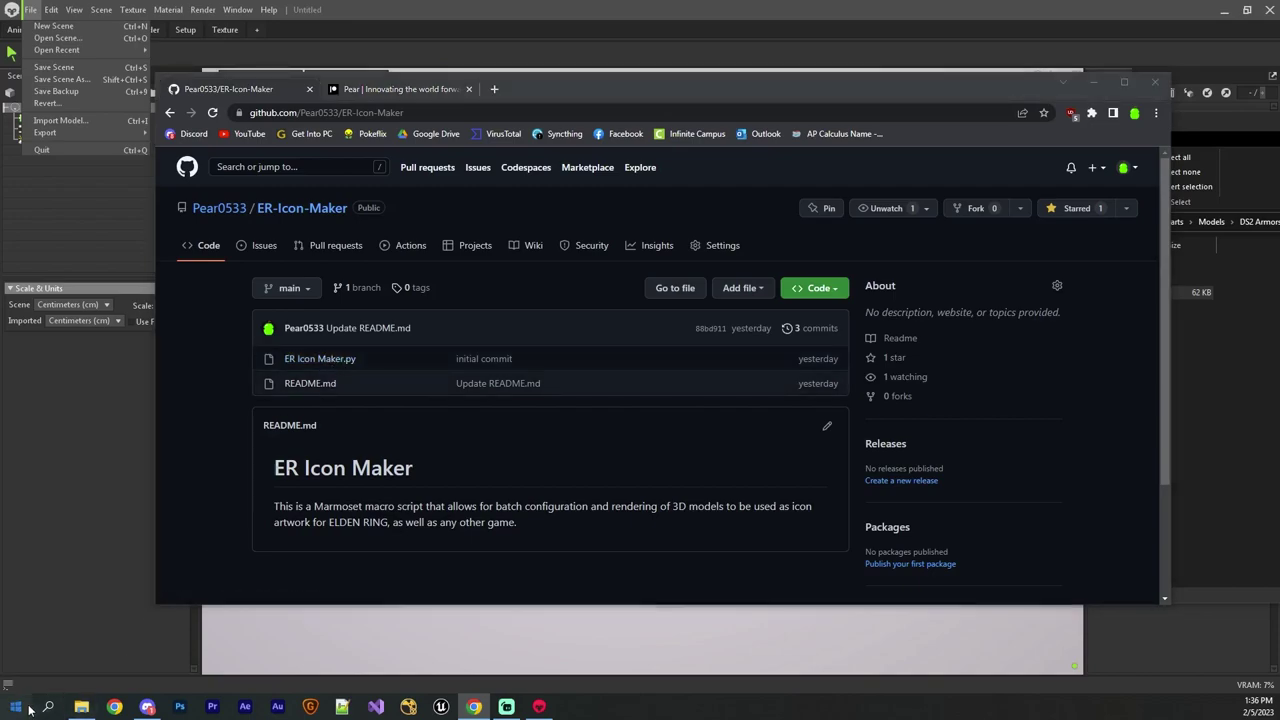
left_click(82, 706)
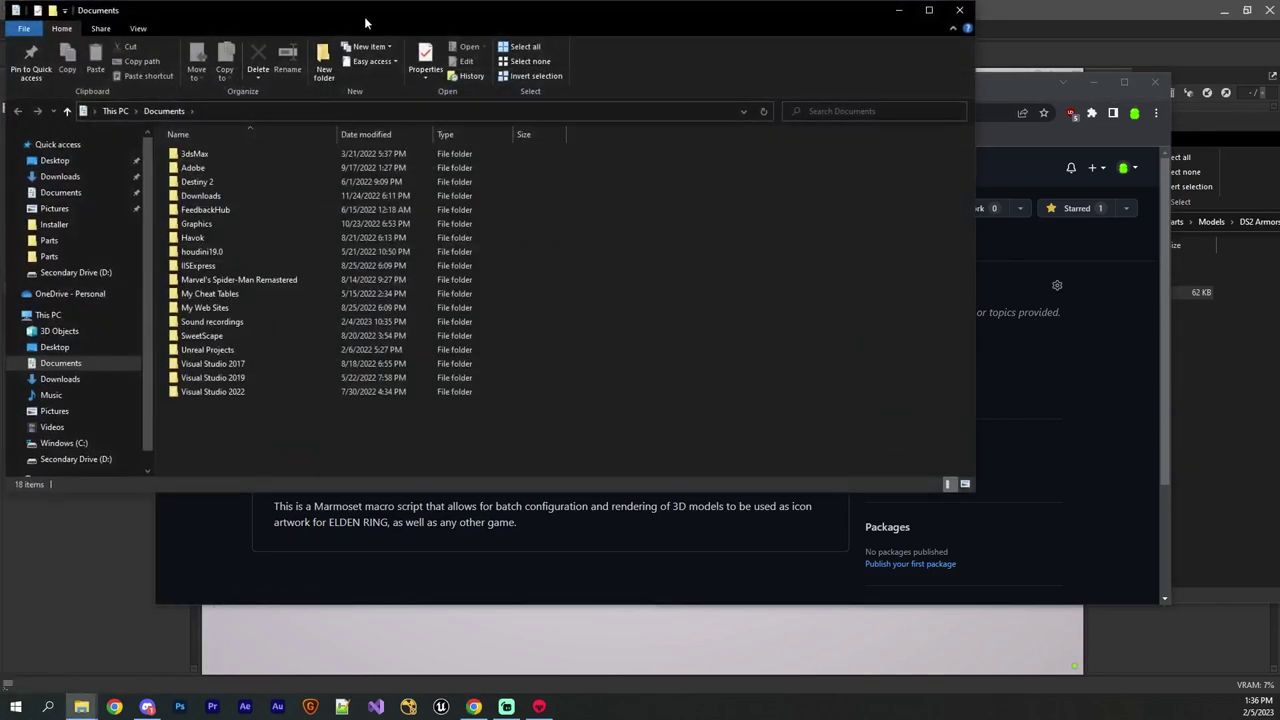
left_click(82, 706)
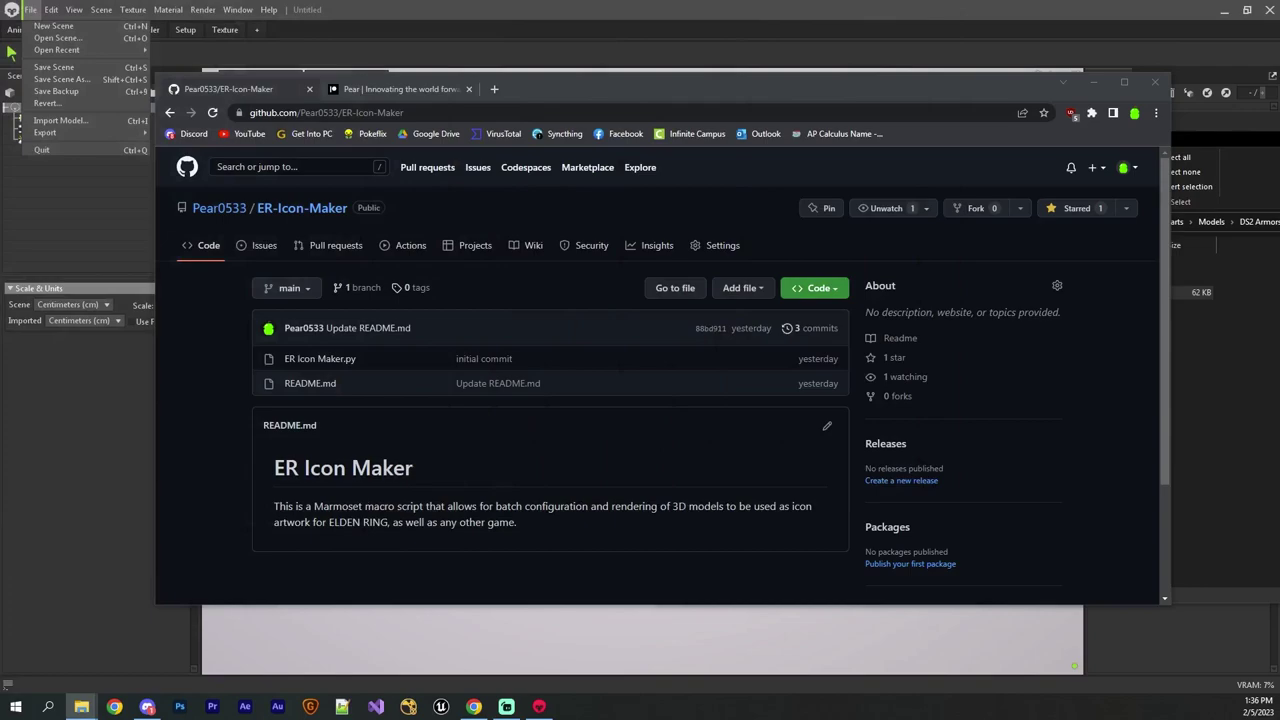
left_click(82, 706)
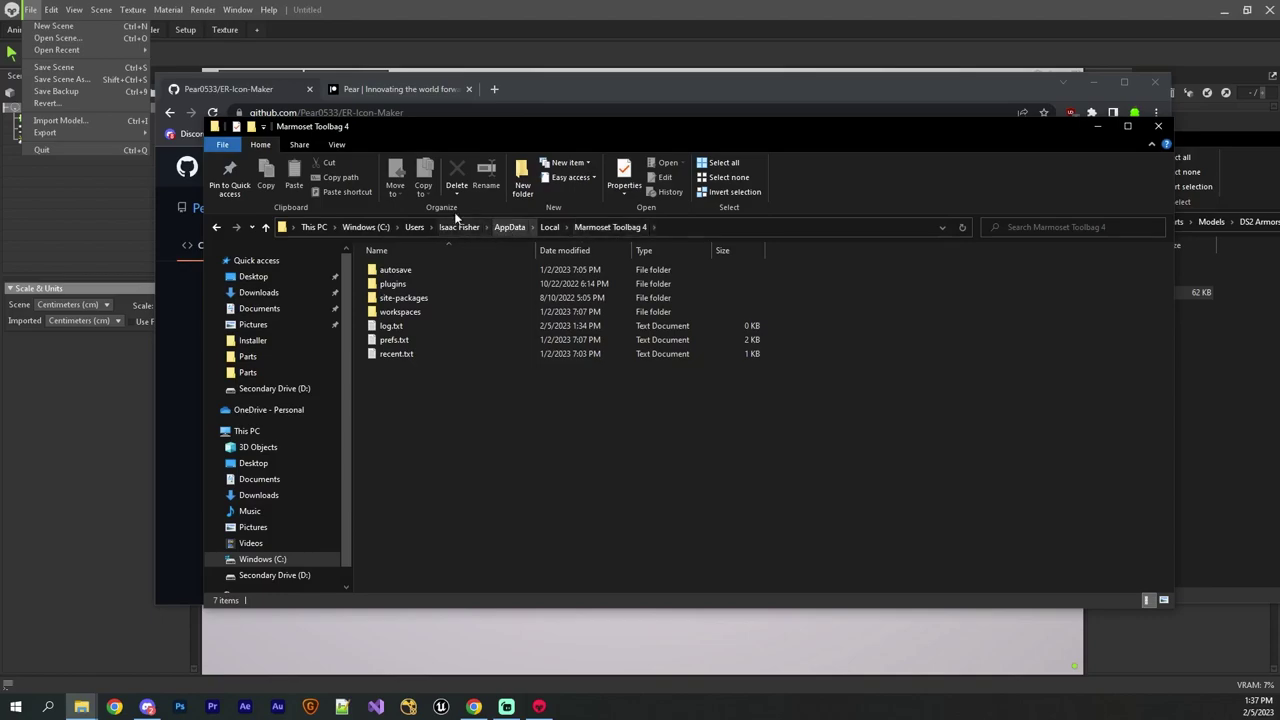
double_click(396, 286)
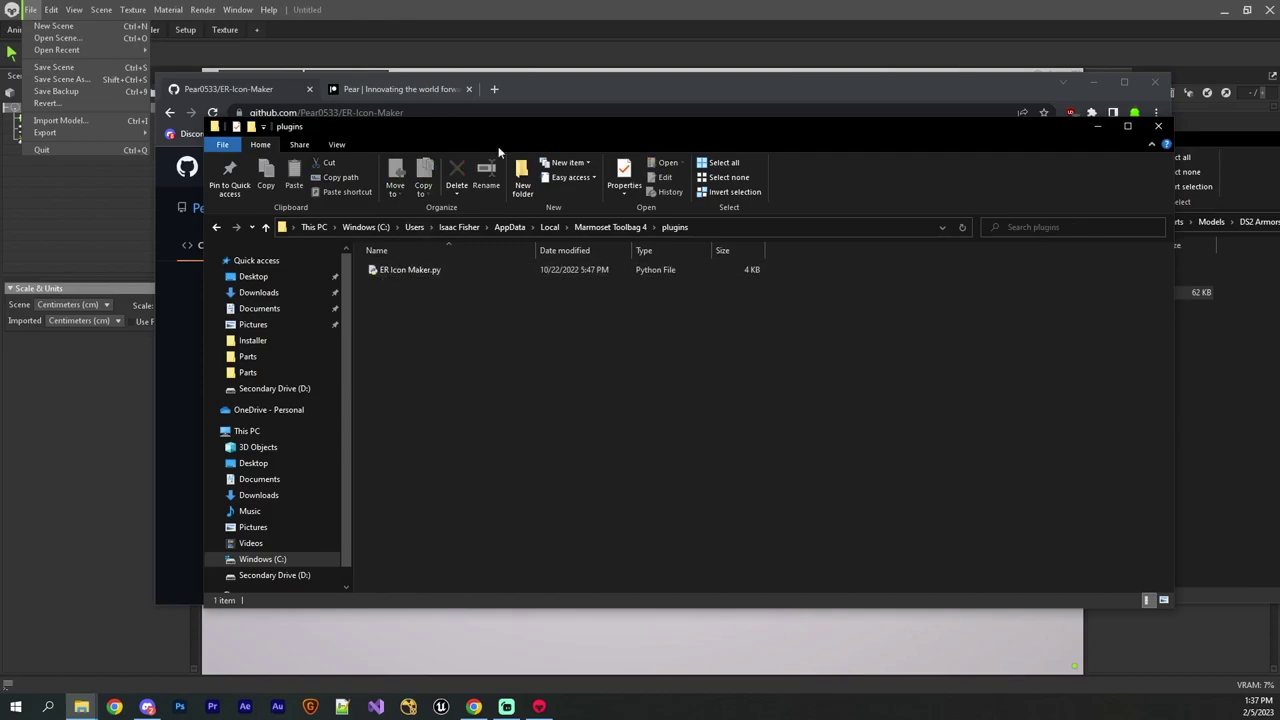
left_click_drag(503, 140, 774, 141)
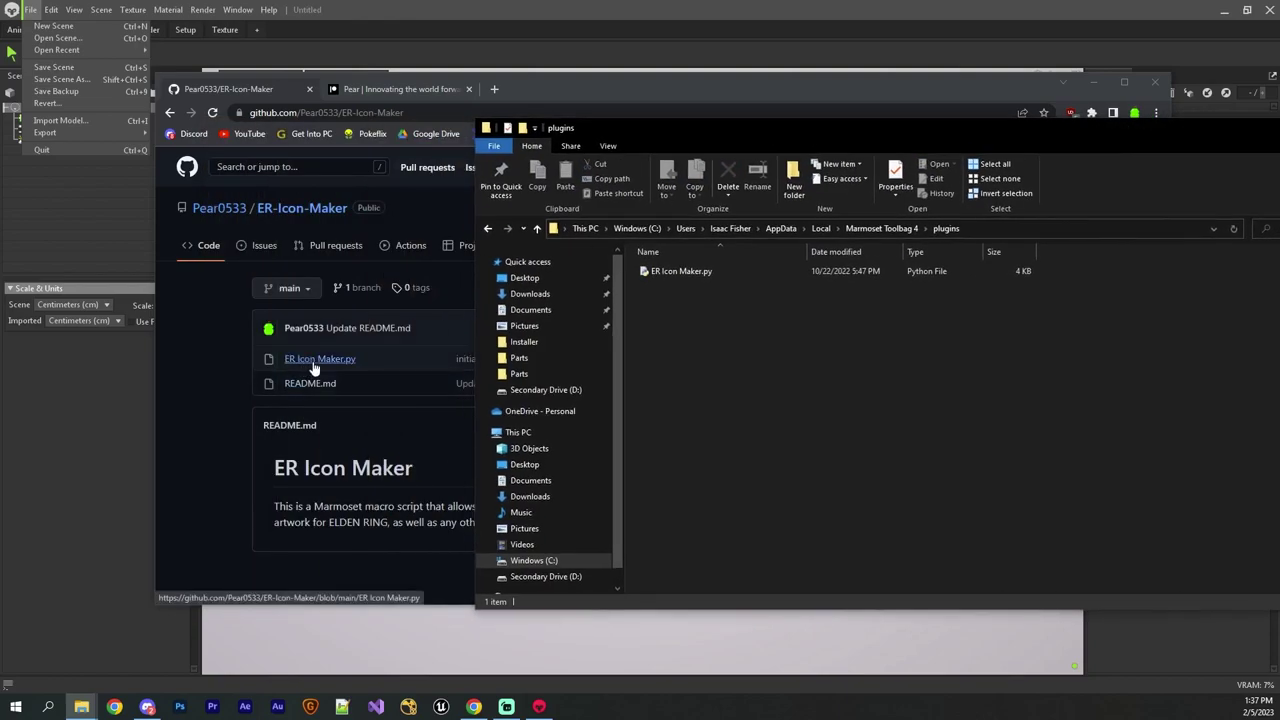
left_click_drag(759, 127, 443, 155)
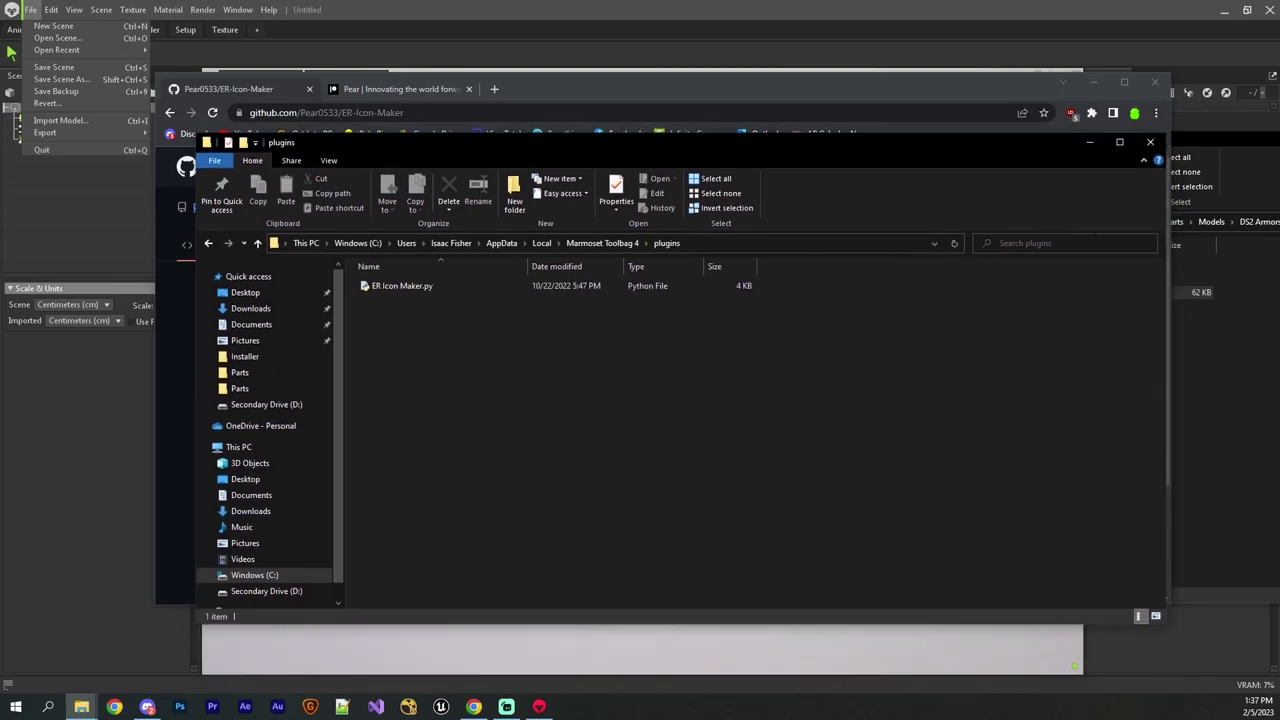
Load Template.tbscene into Marmoset by dragging it in from the DS2 Armors folder.
left_click(1089, 142)
left_click(1092, 82)
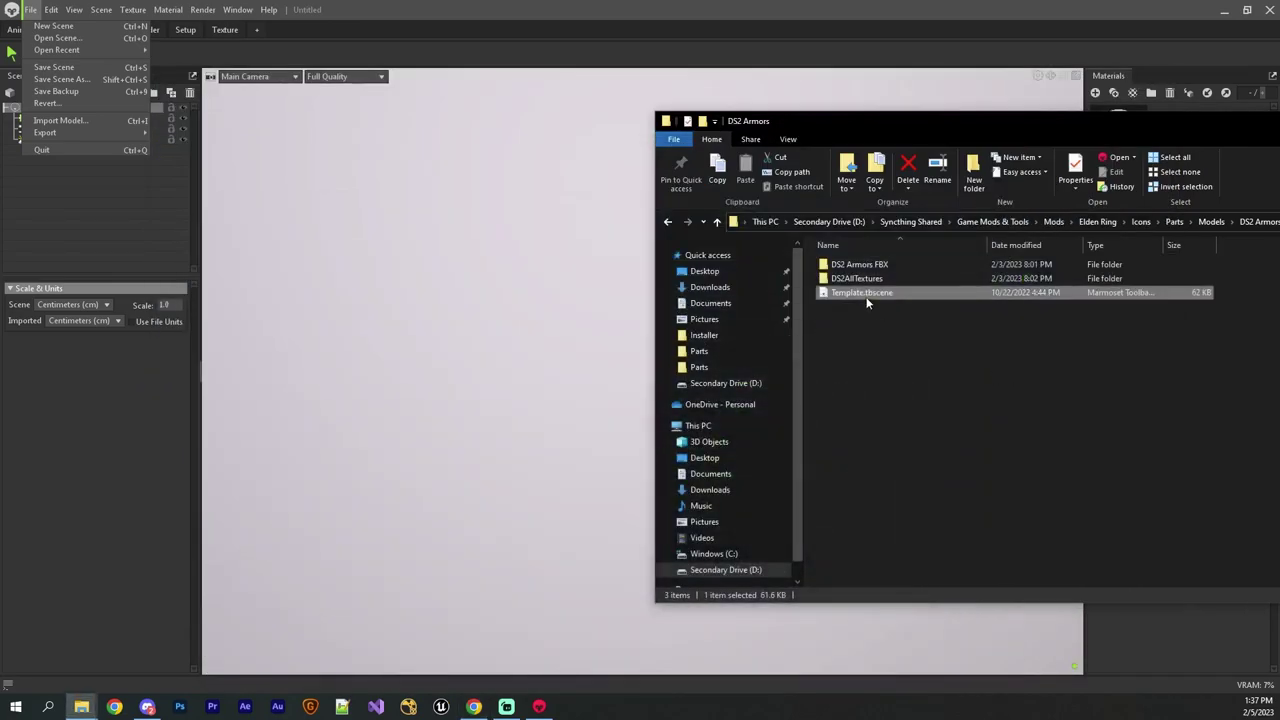
left_click_drag(400, 318, 394, 286)
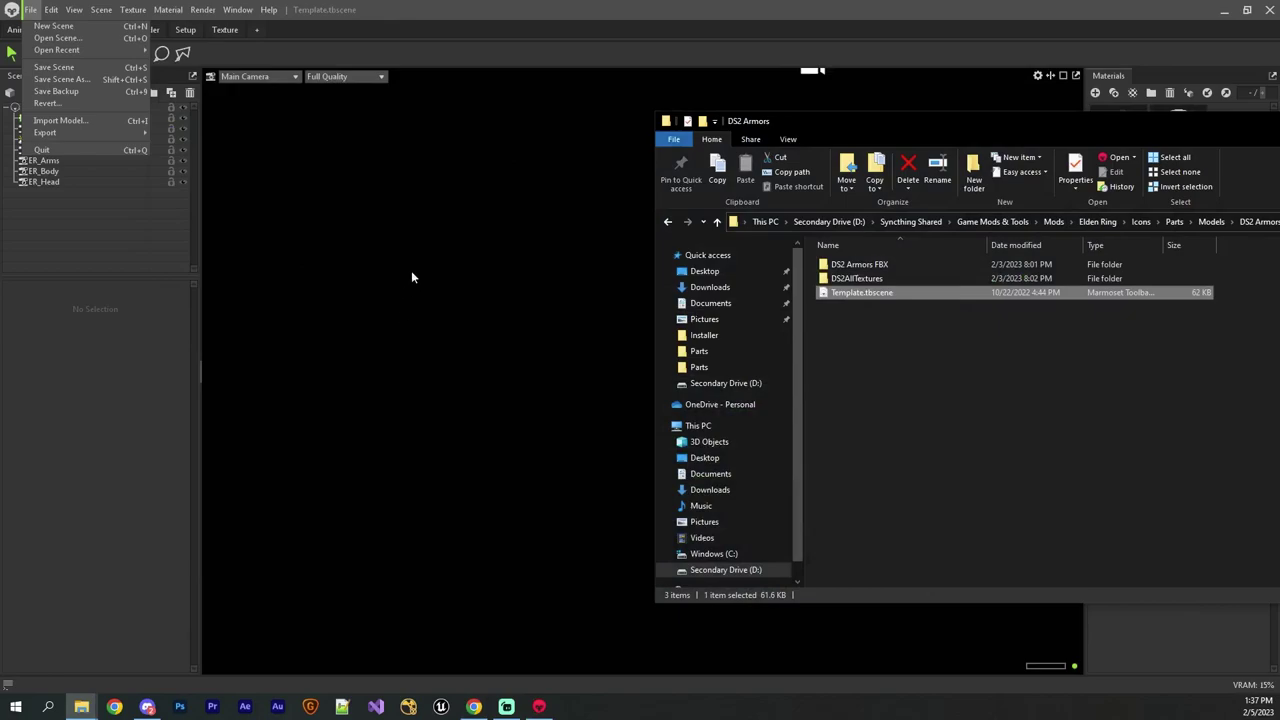
left_click(478, 8)
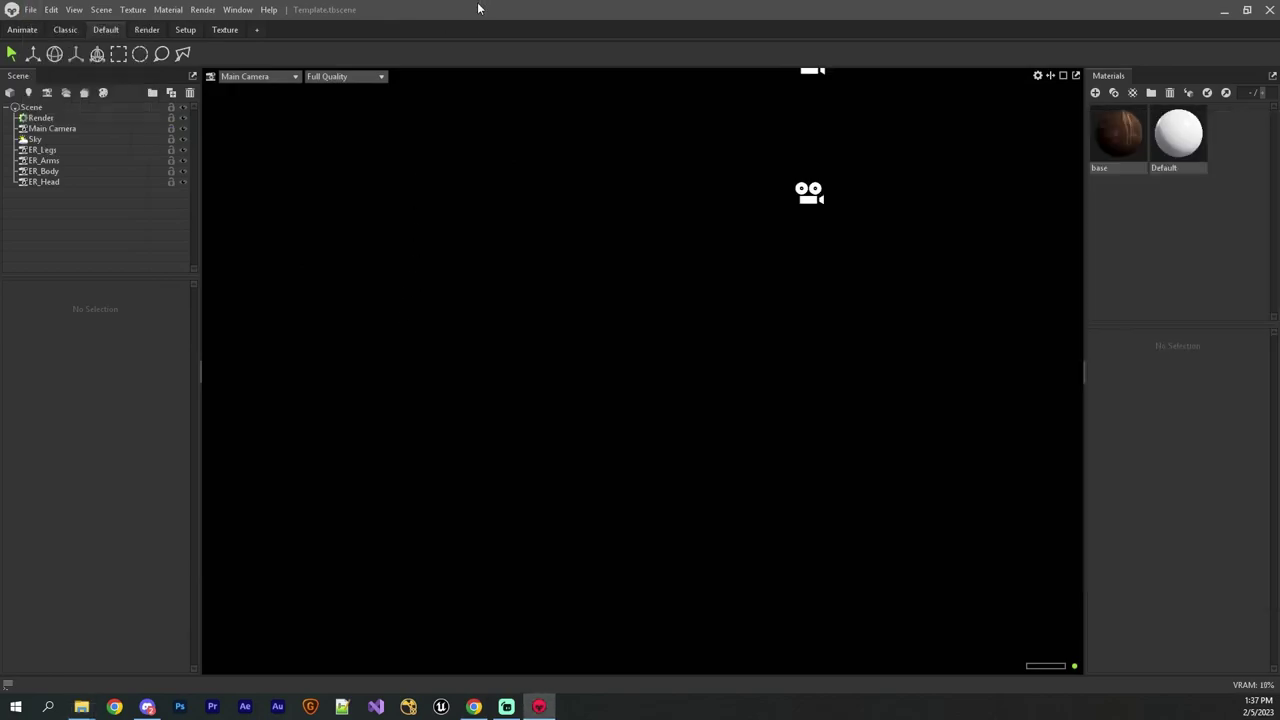
Select the ER_Legs, ER_Arms, ER_Body and ER_Head cameras in turn, then clear the selection.
left_click(62, 152)
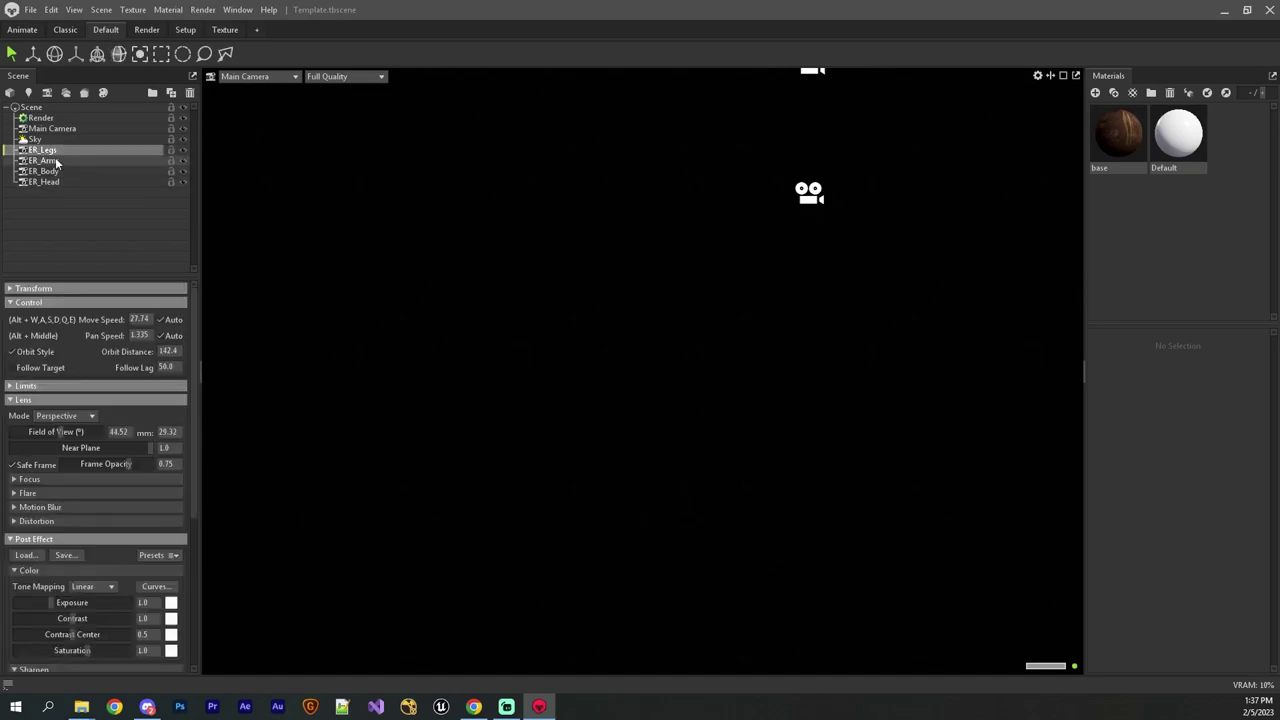
left_click(57, 161)
left_click(58, 171)
left_click(110, 181)
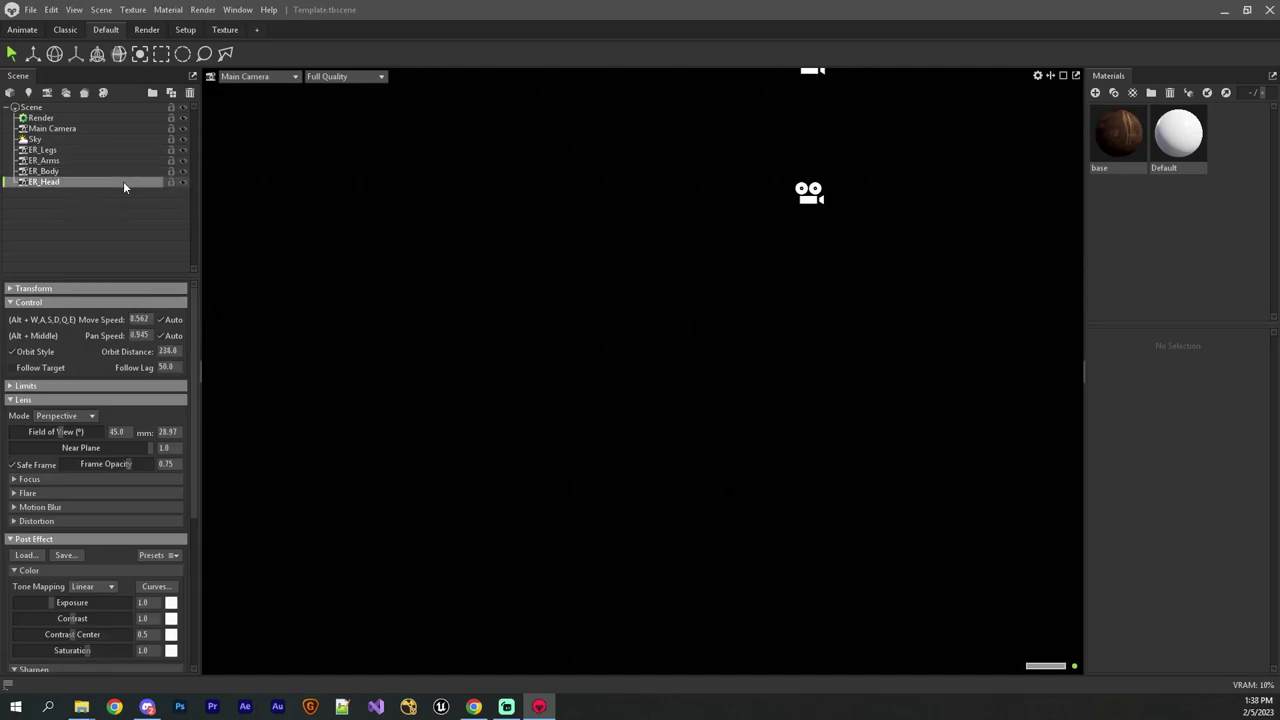
left_click(93, 170)
left_click(92, 160)
left_click(74, 151)
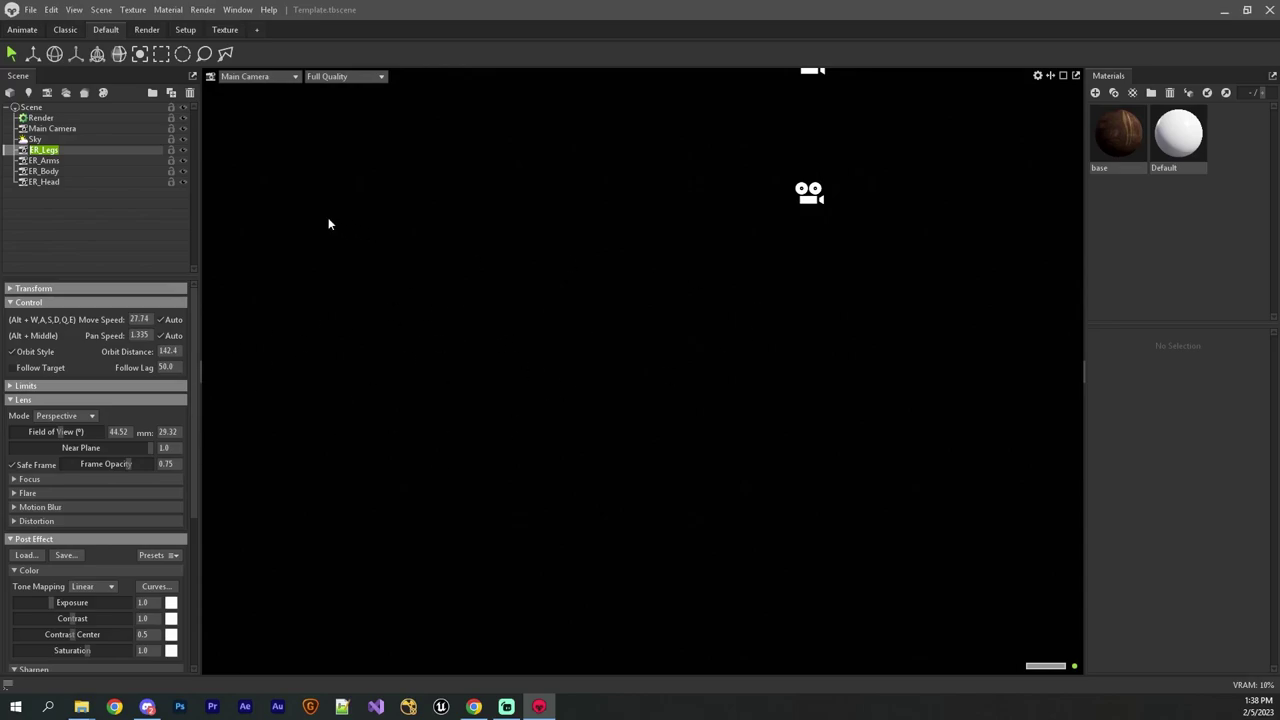
left_click(86, 227)
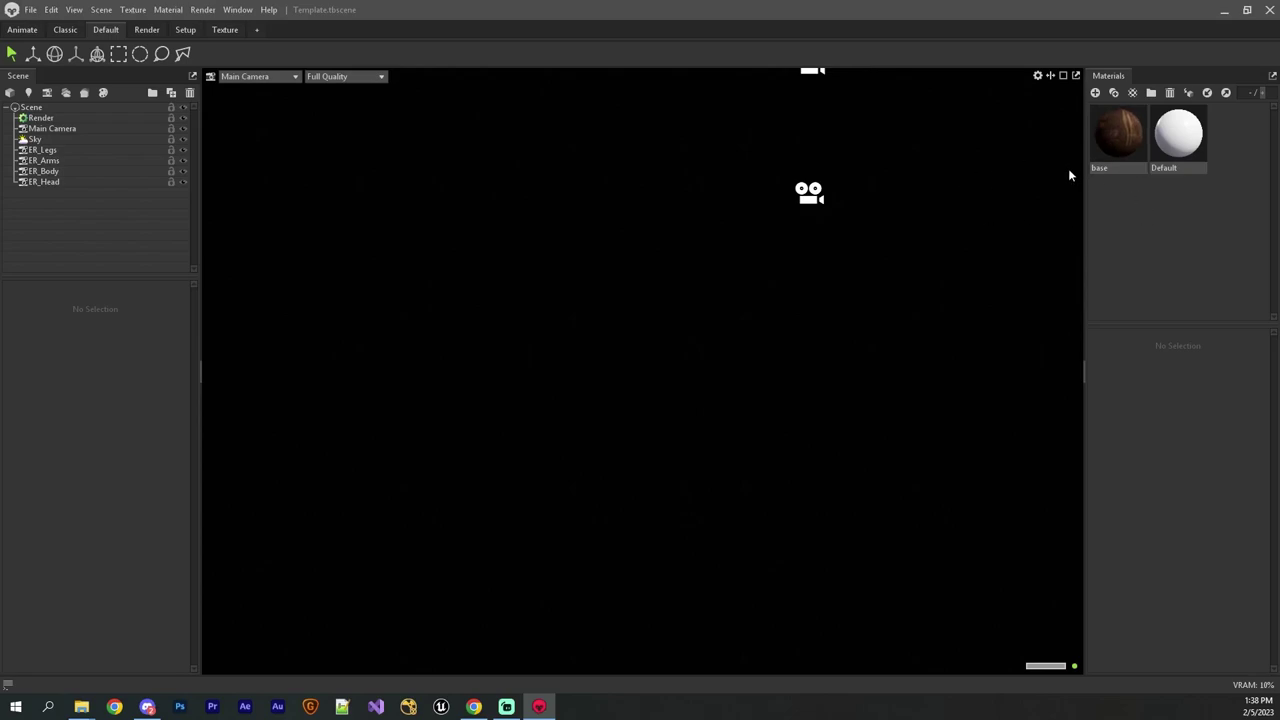
Launch the ER Icon Maker plugin from Edit > Plugins and move its panel aside.
left_click(55, 11)
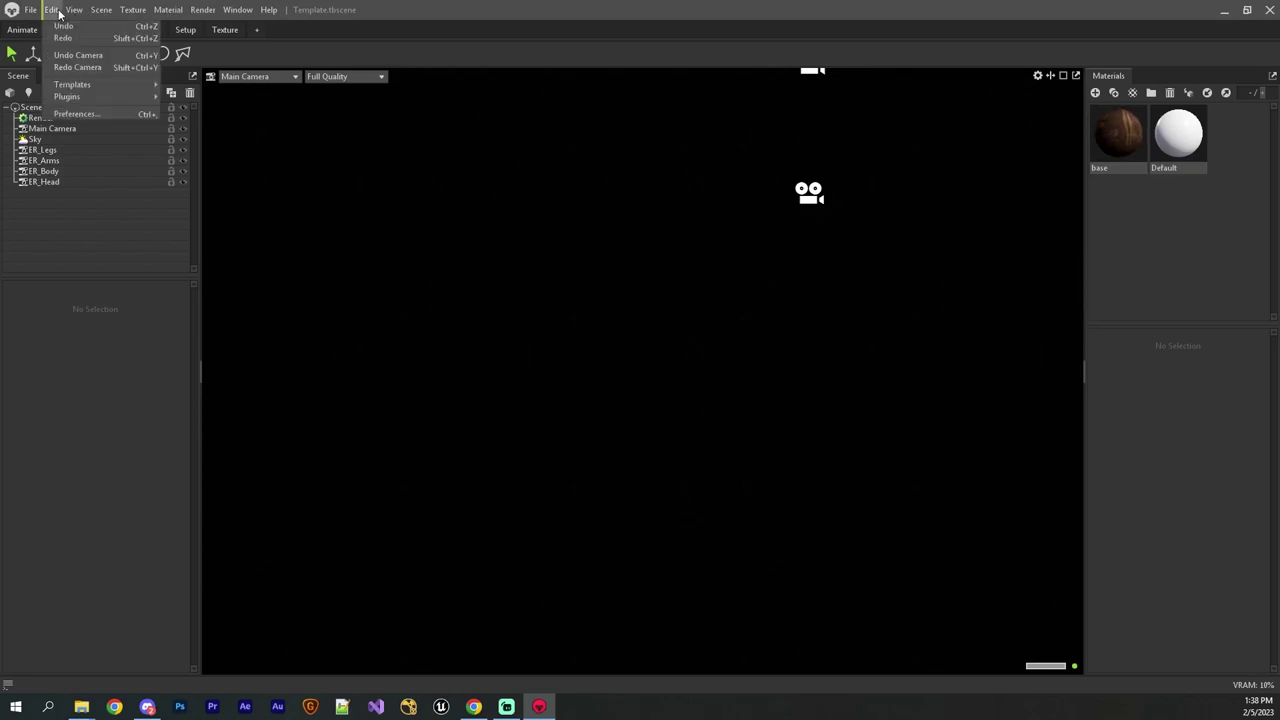
mouse_move(73, 104)
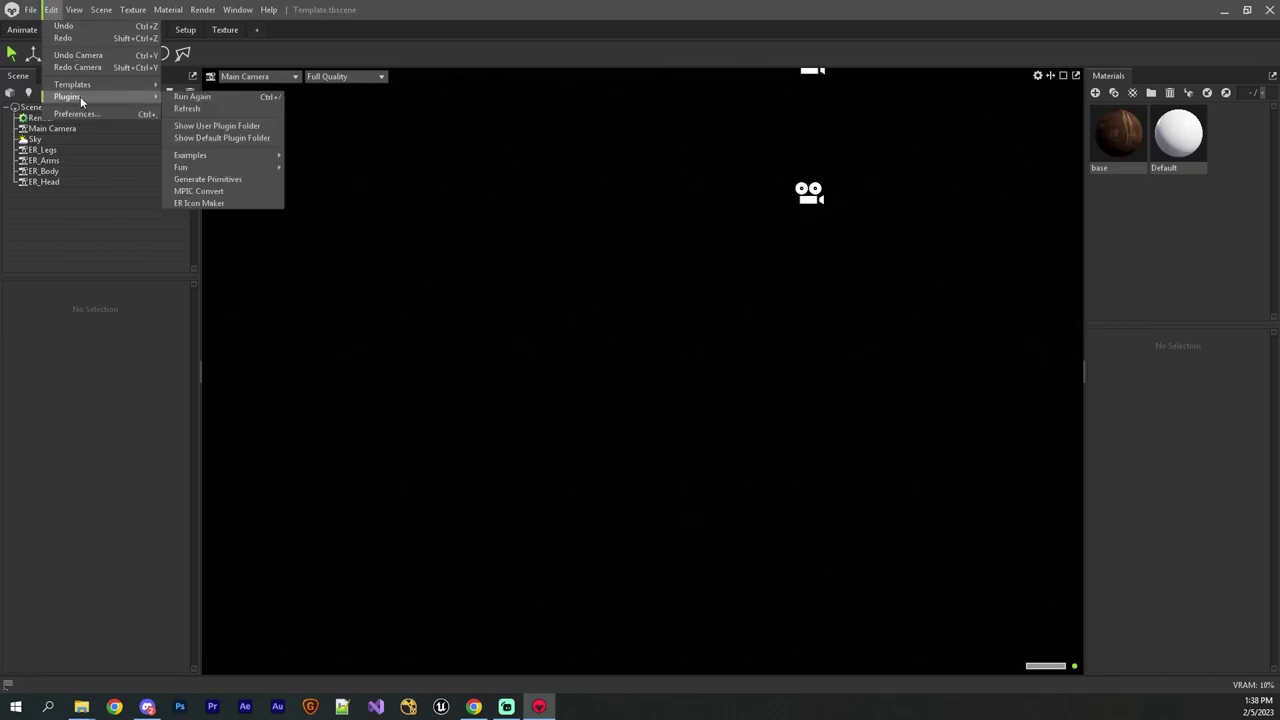
left_click(190, 203)
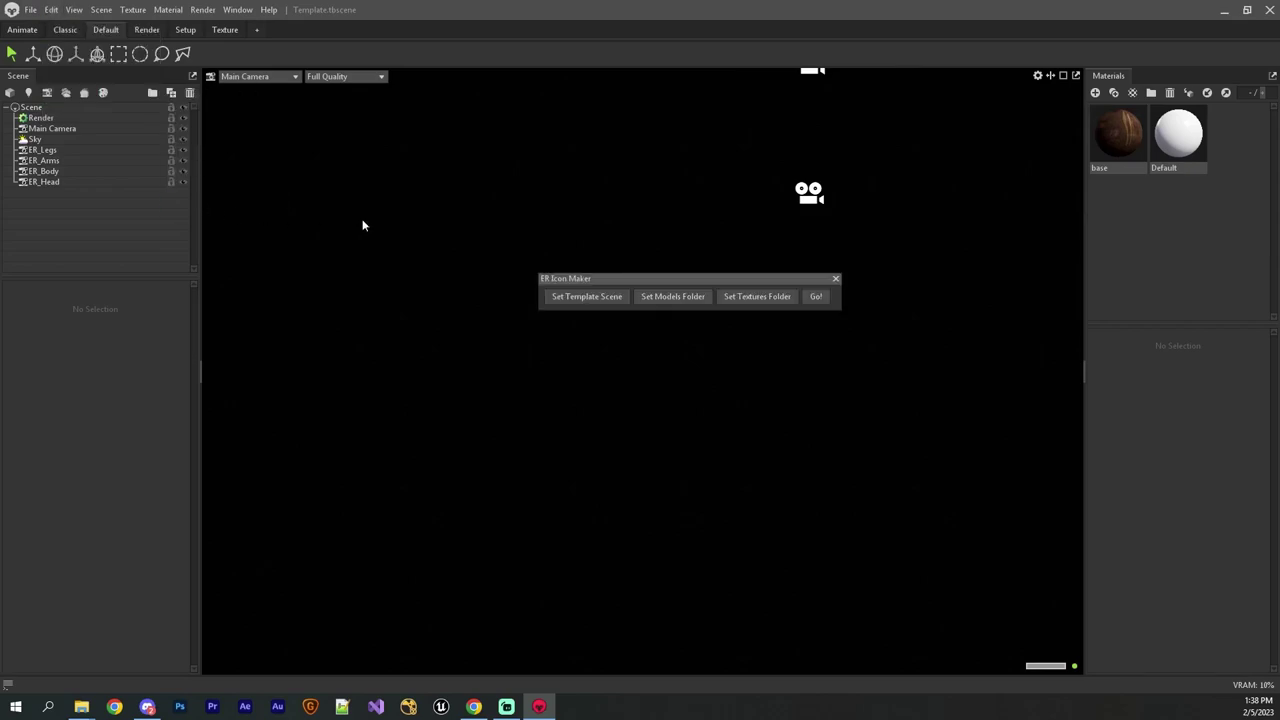
left_click_drag(600, 282, 303, 126)
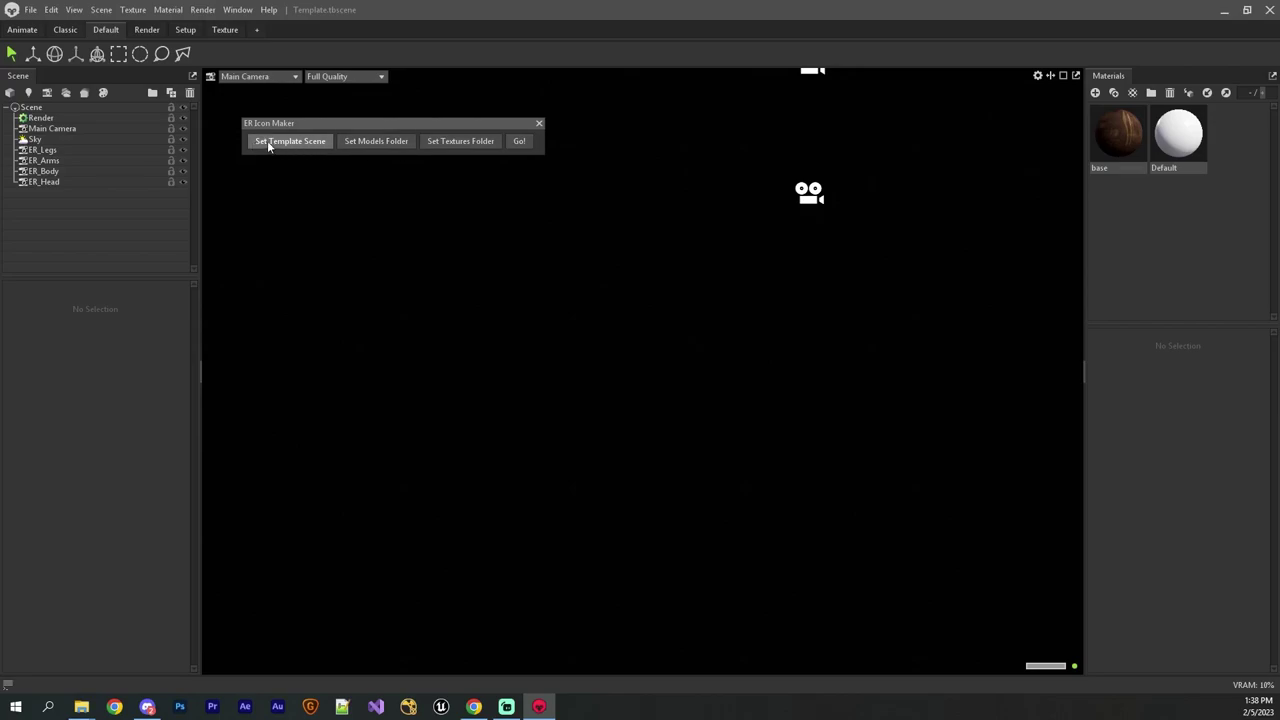
Set the template scene to Template.tbscene from the DS2 Armors folder.
left_click(327, 144)
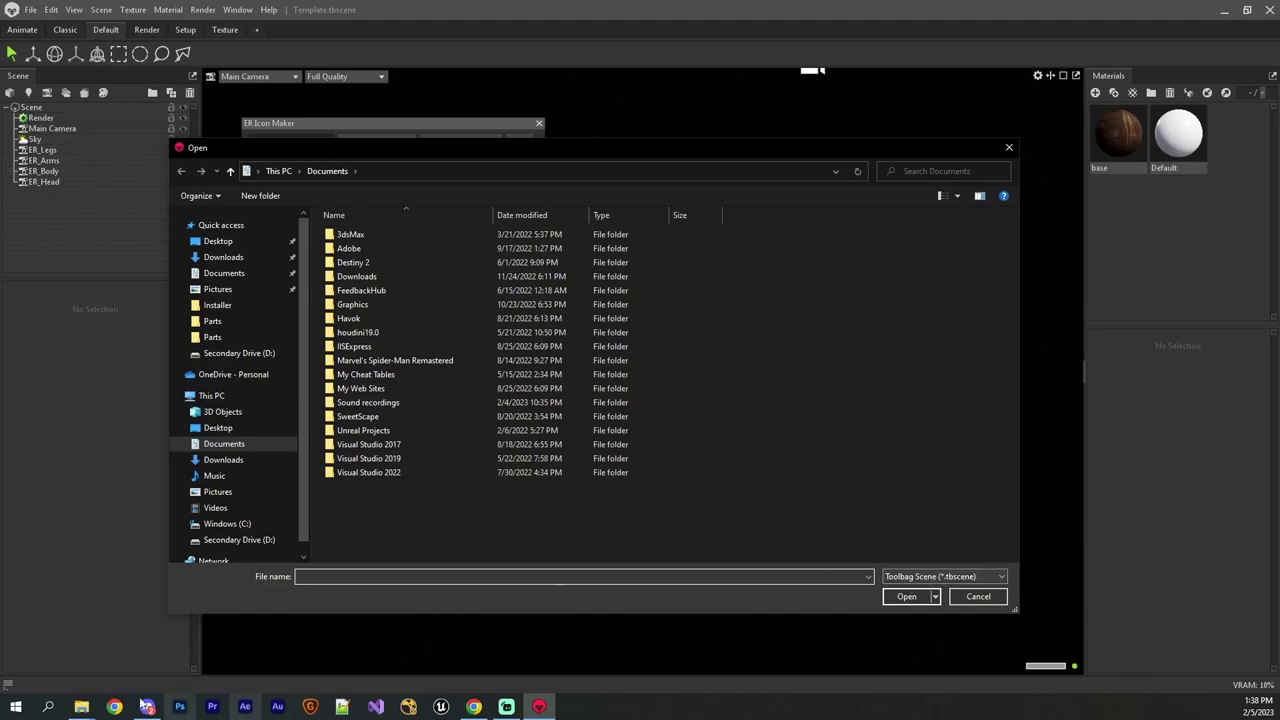
left_click(81, 706)
left_click(99, 636)
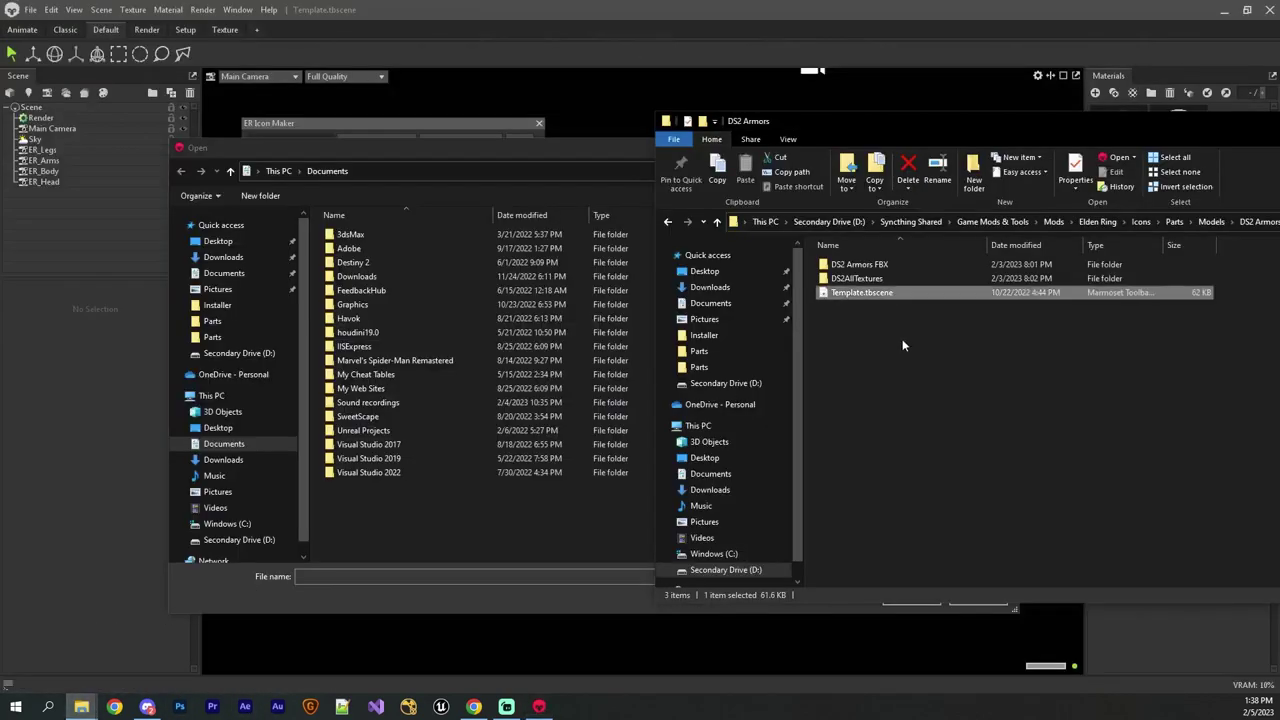
left_click_drag(1002, 120, 661, 153)
left_click(1027, 177)
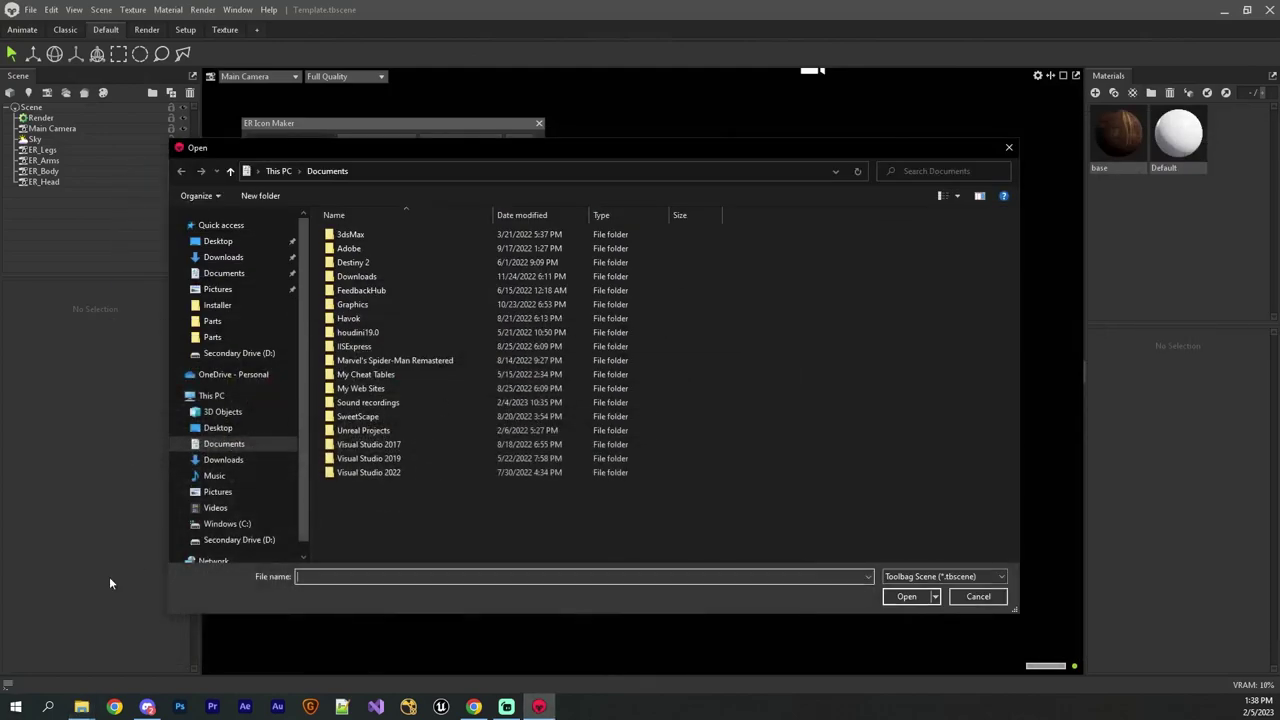
left_click(236, 540)
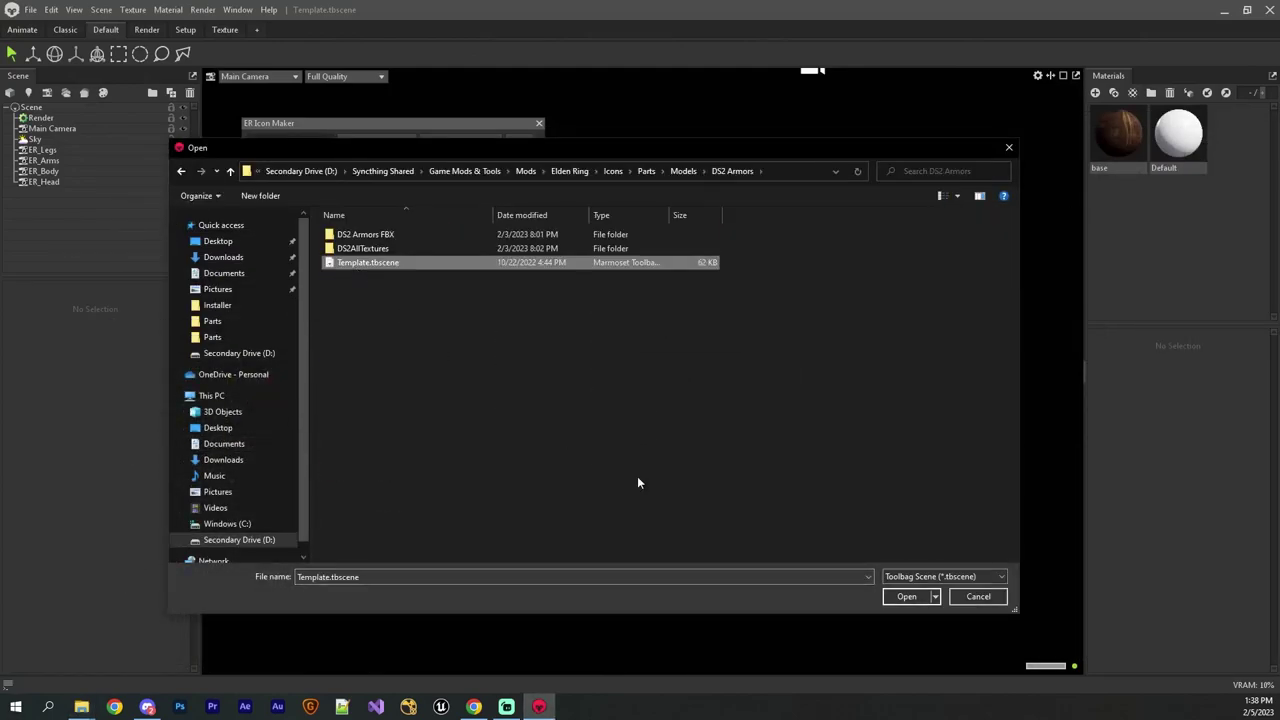
left_click(905, 597)
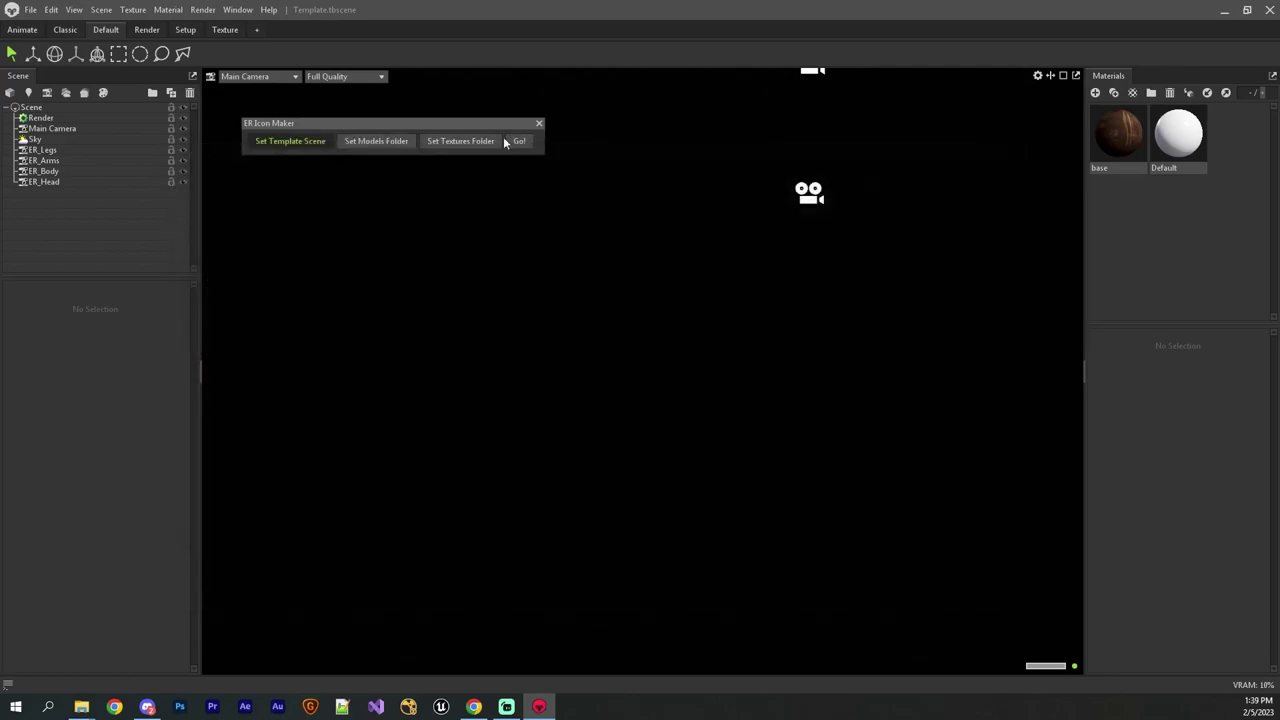
Use Set Models Folder in the ER Icon Maker panel to open the Select a folder dialog.
left_click(295, 143)
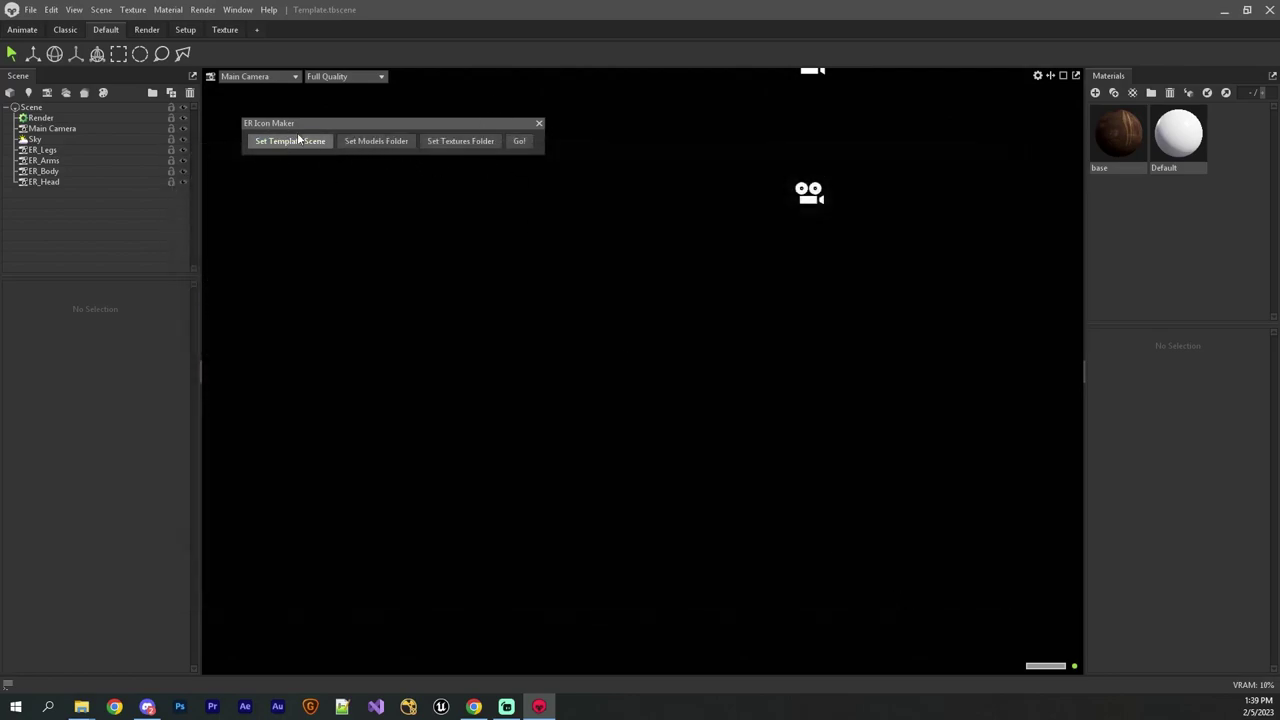
left_click(375, 143)
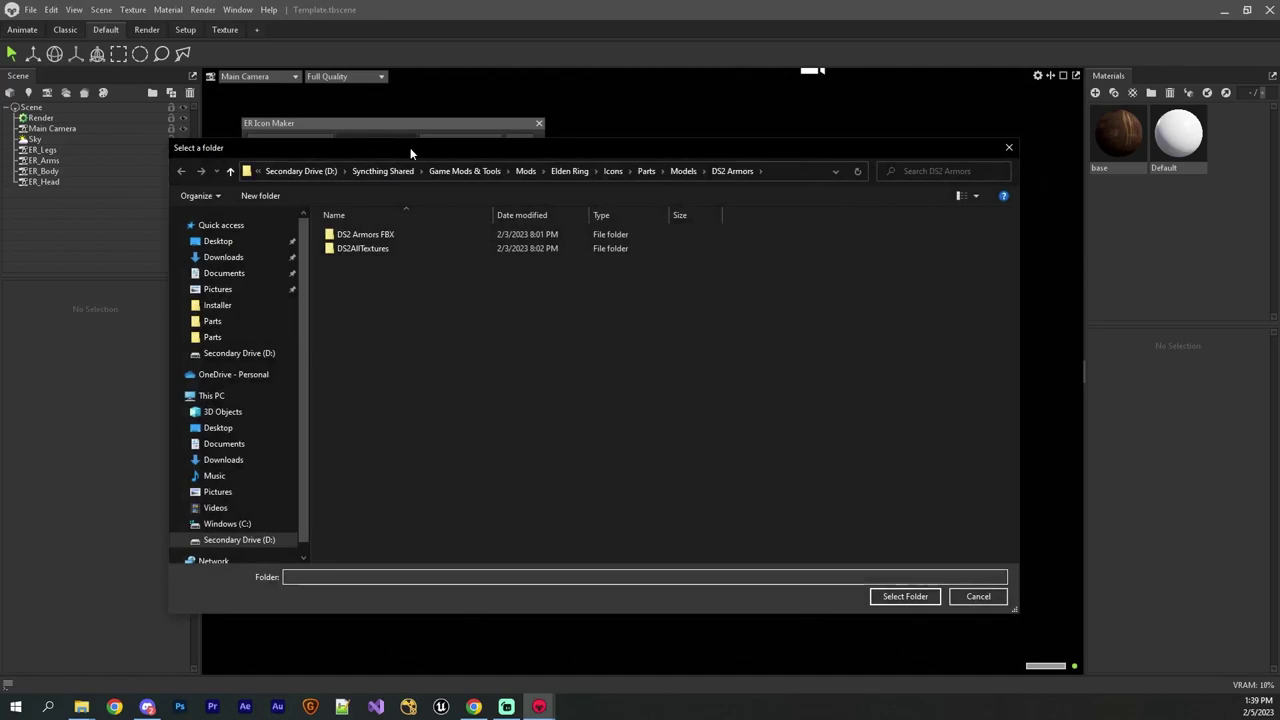
Select the 33 .fbx armor models in the fbx folder, deselect them, and move the window down-left.
mouse_move(426, 155)
left_mouse_down()
mouse_move(470, 205)
mouse_move(436, 165)
left_mouse_up()
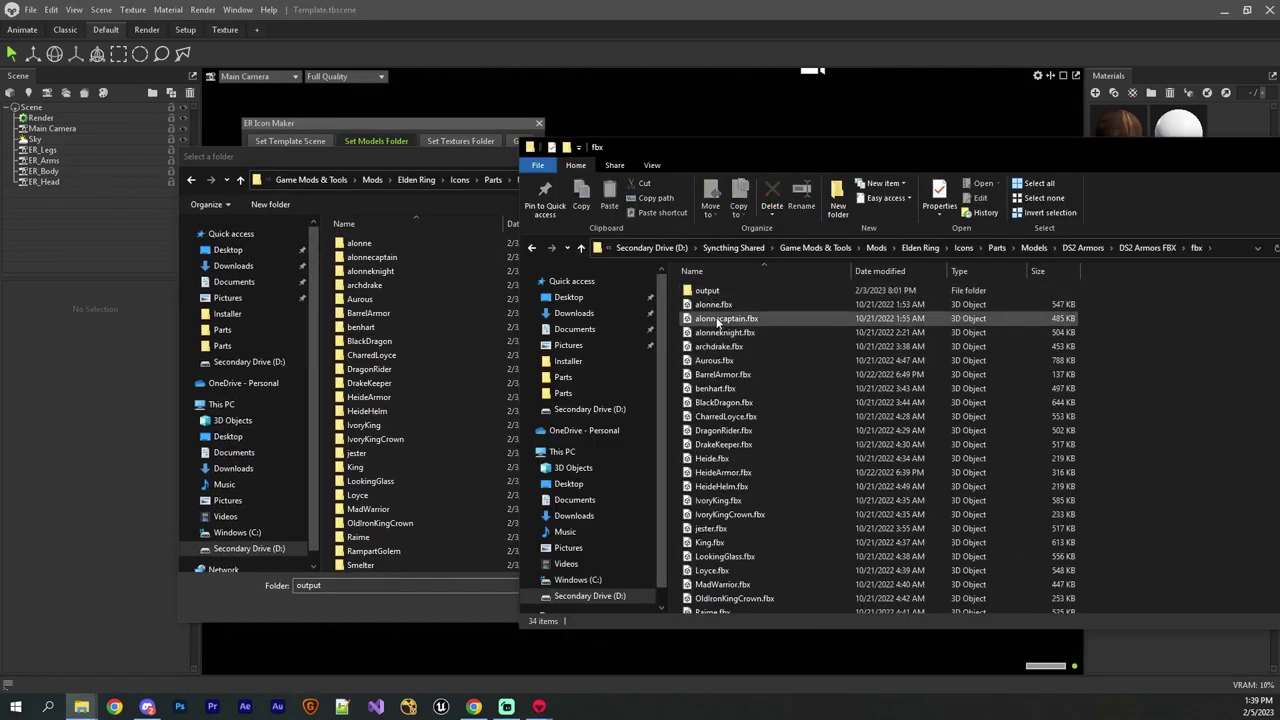
left_click_drag(675, 302, 768, 662)
scroll(798, 440, "up", 4)
left_click(1147, 402)
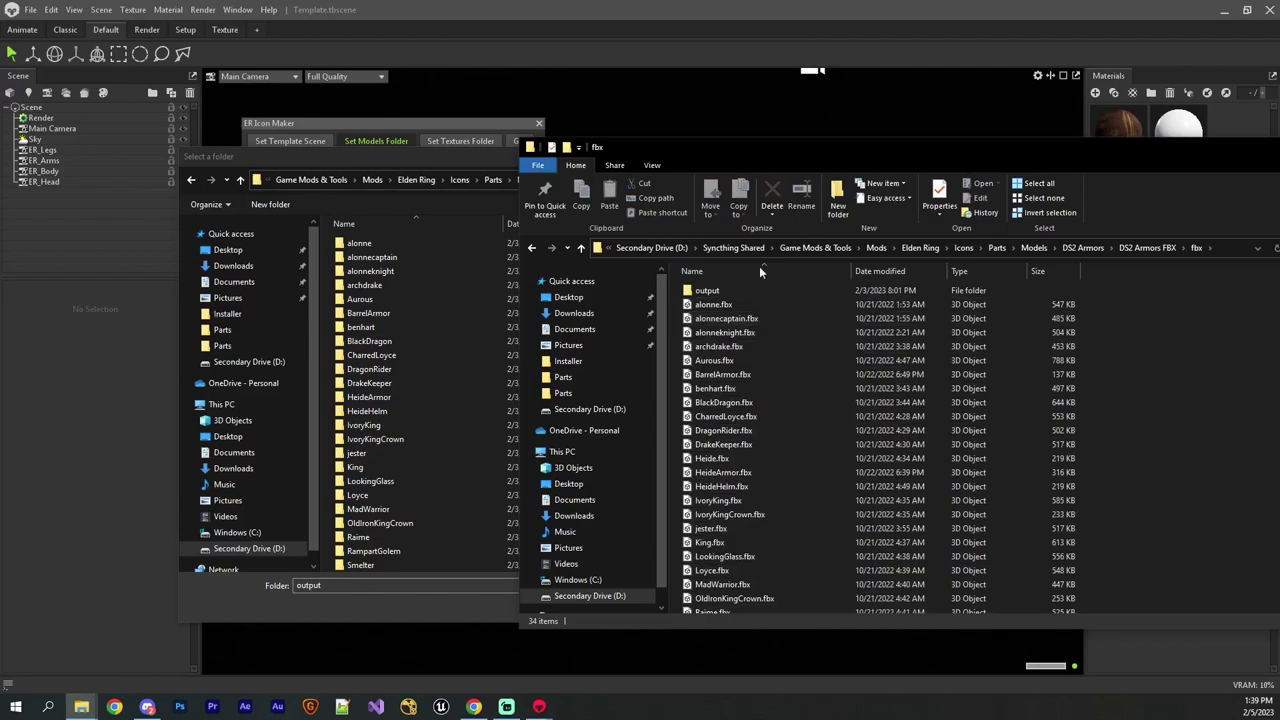
mouse_move(786, 149)
left_mouse_down()
mouse_move(772, 181)
mouse_move(825, 136)
mouse_move(798, 138)
left_mouse_up()
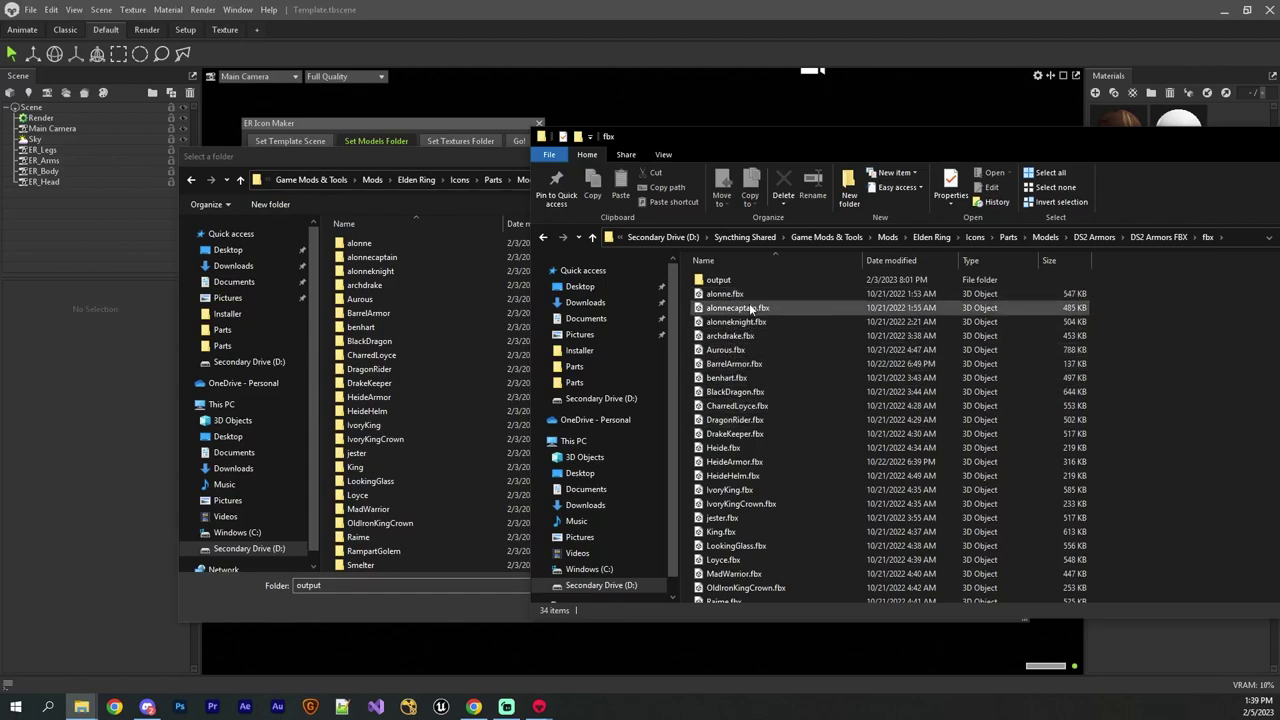
Go up to DS2 Armors, open DS2AllTextures, and reposition the textures window.
left_click(1089, 238)
double_click(723, 297)
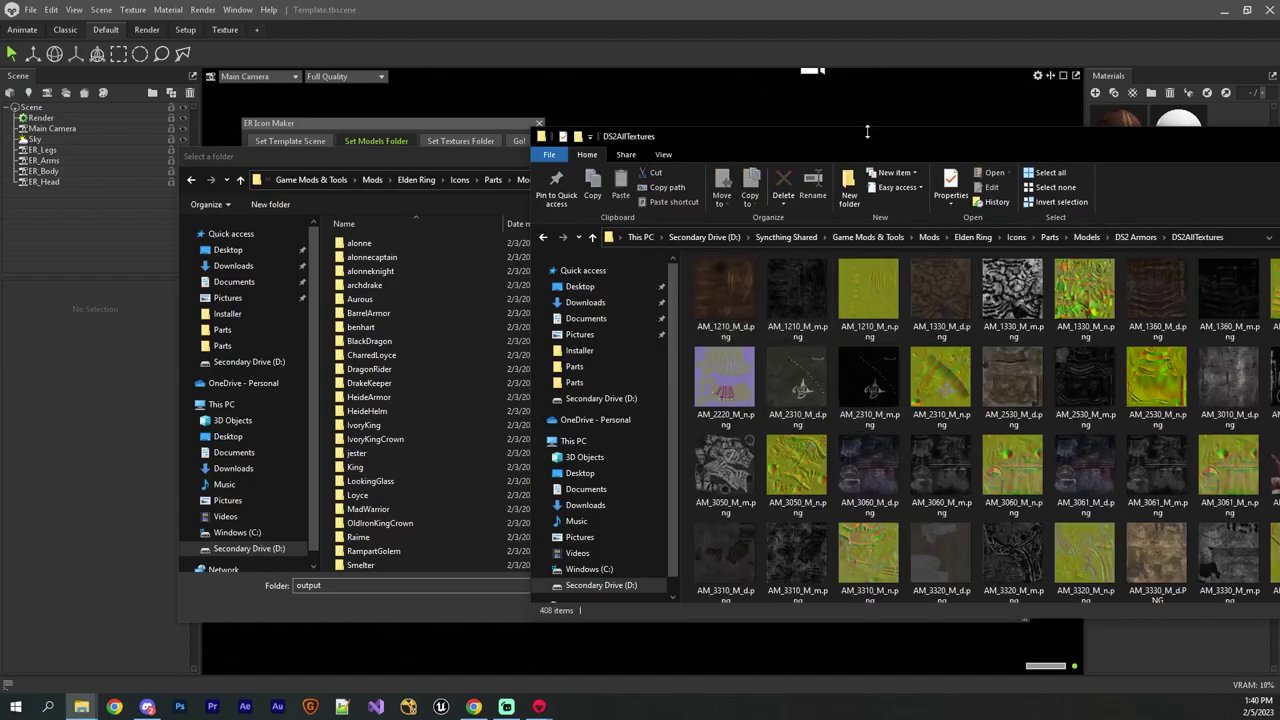
left_click_drag(868, 134, 531, 114)
left_click_drag(1171, 267, 1148, 238)
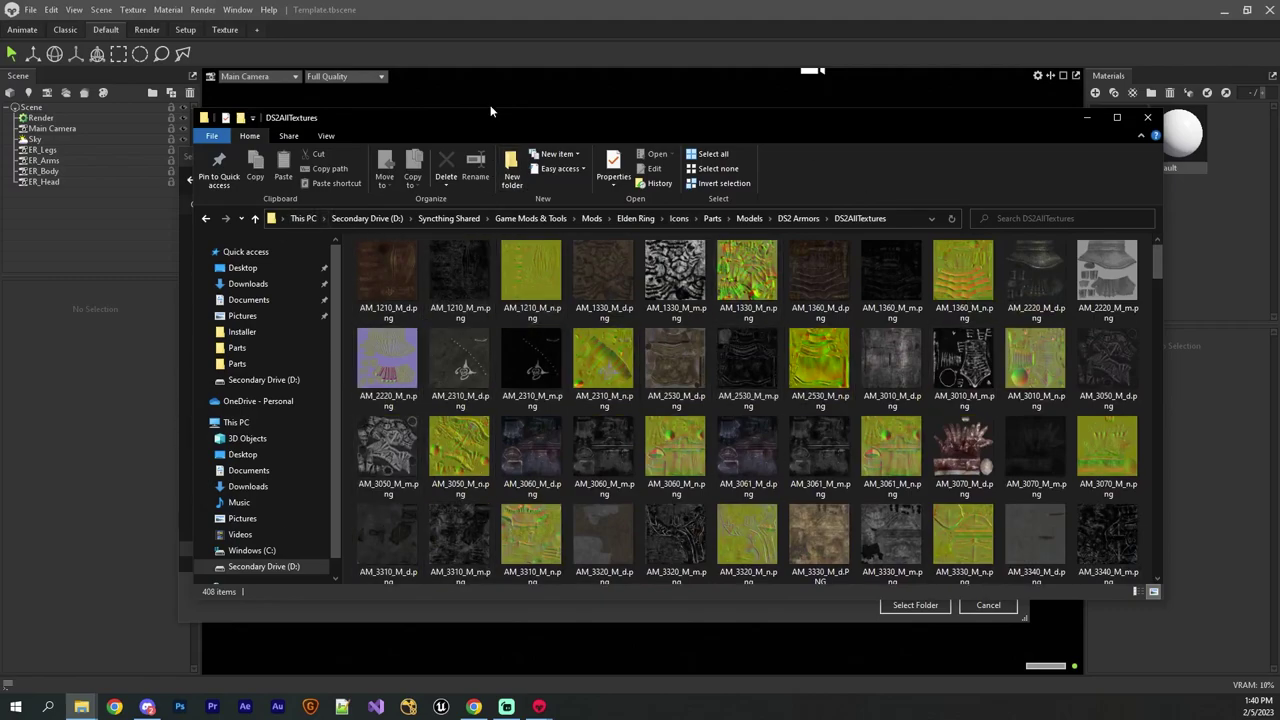
left_click_drag(475, 116, 692, 123)
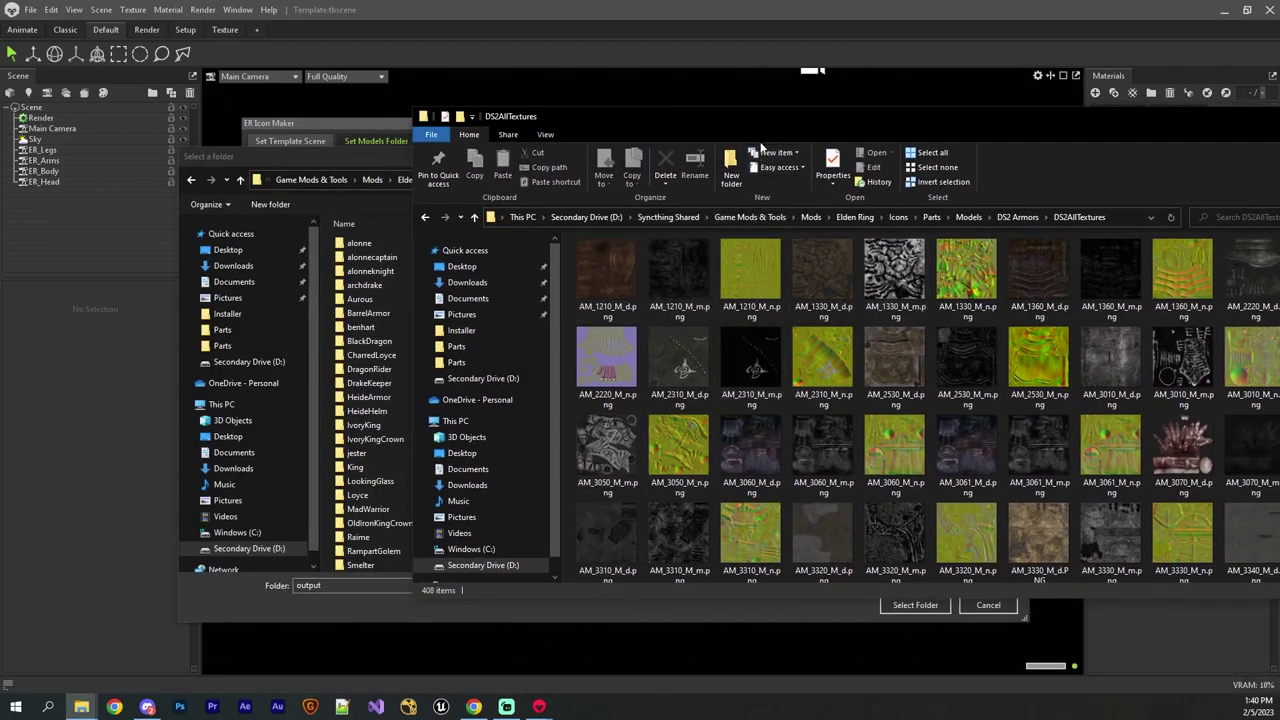
left_click_drag(770, 121, 930, 142)
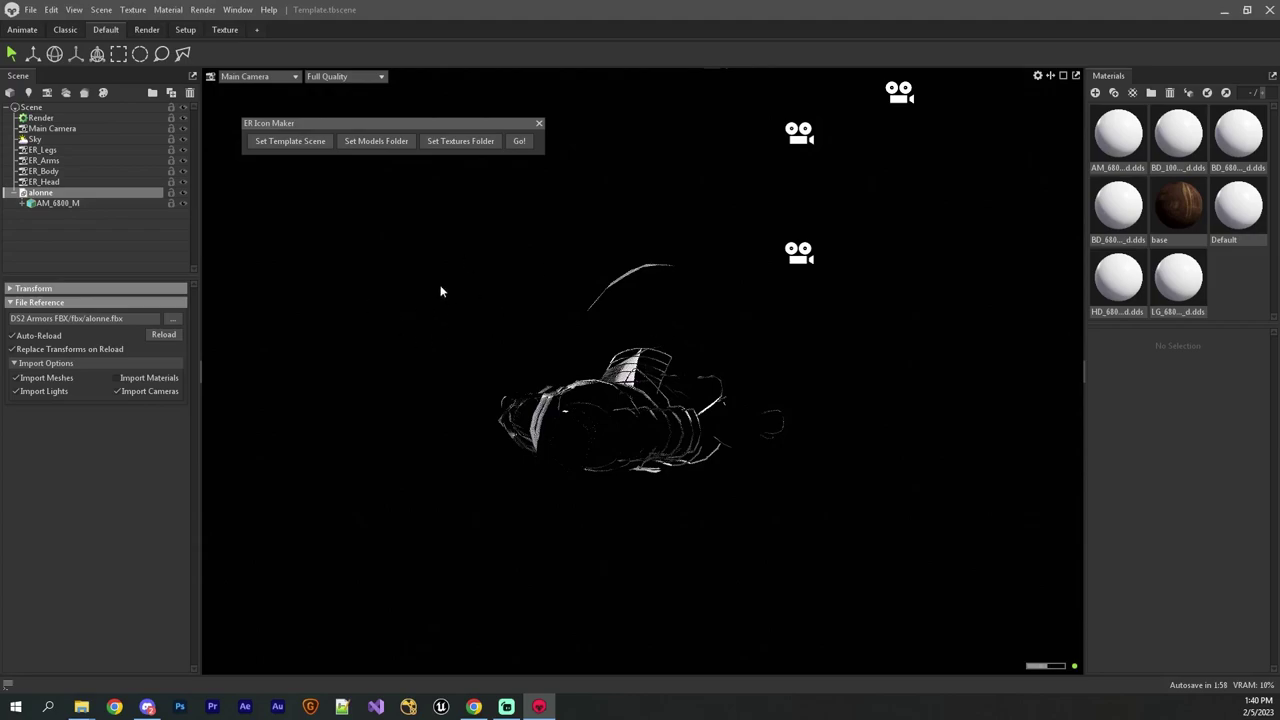
left_click(58, 204)
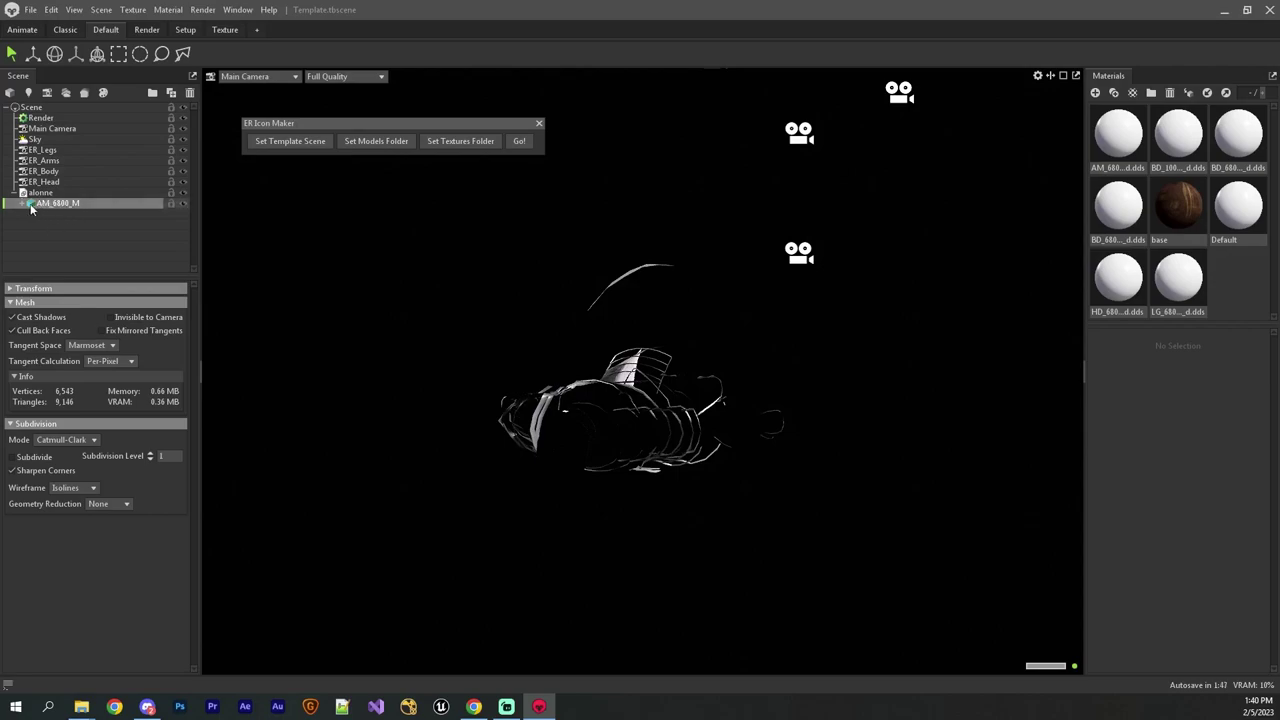
left_click(21, 194)
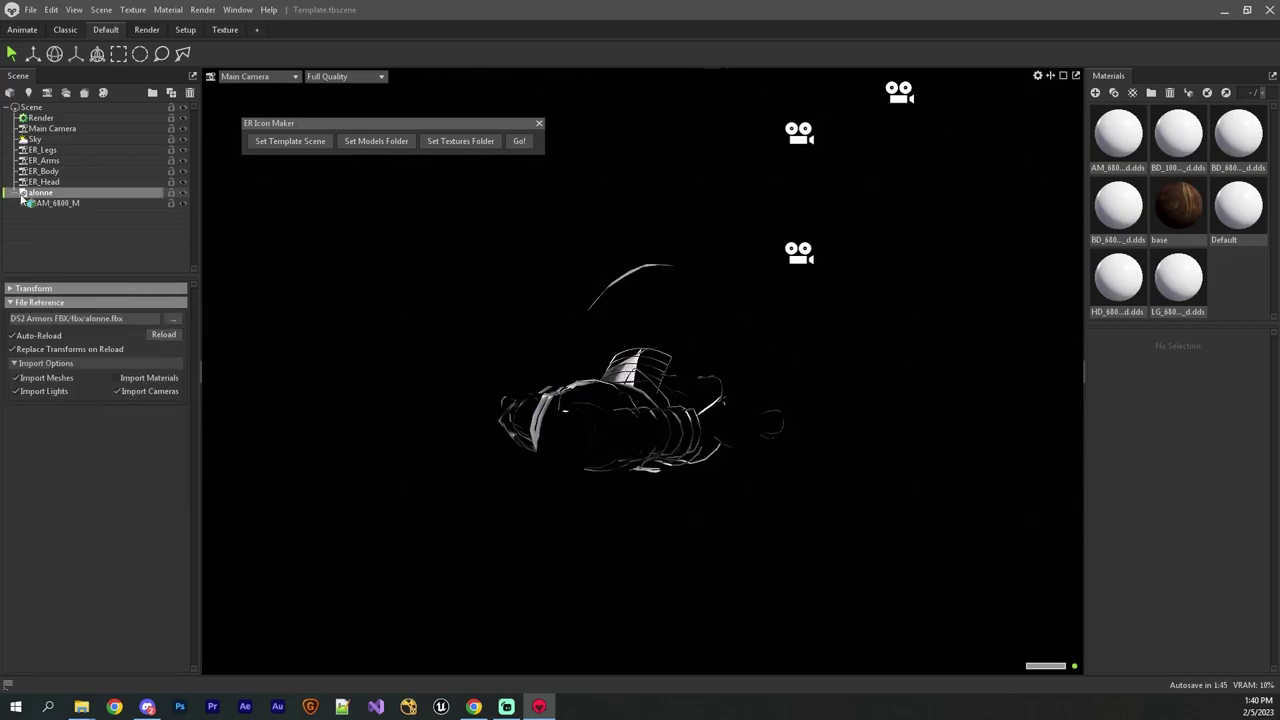
left_click(14, 194)
left_click(15, 194)
mouse_move(81, 707)
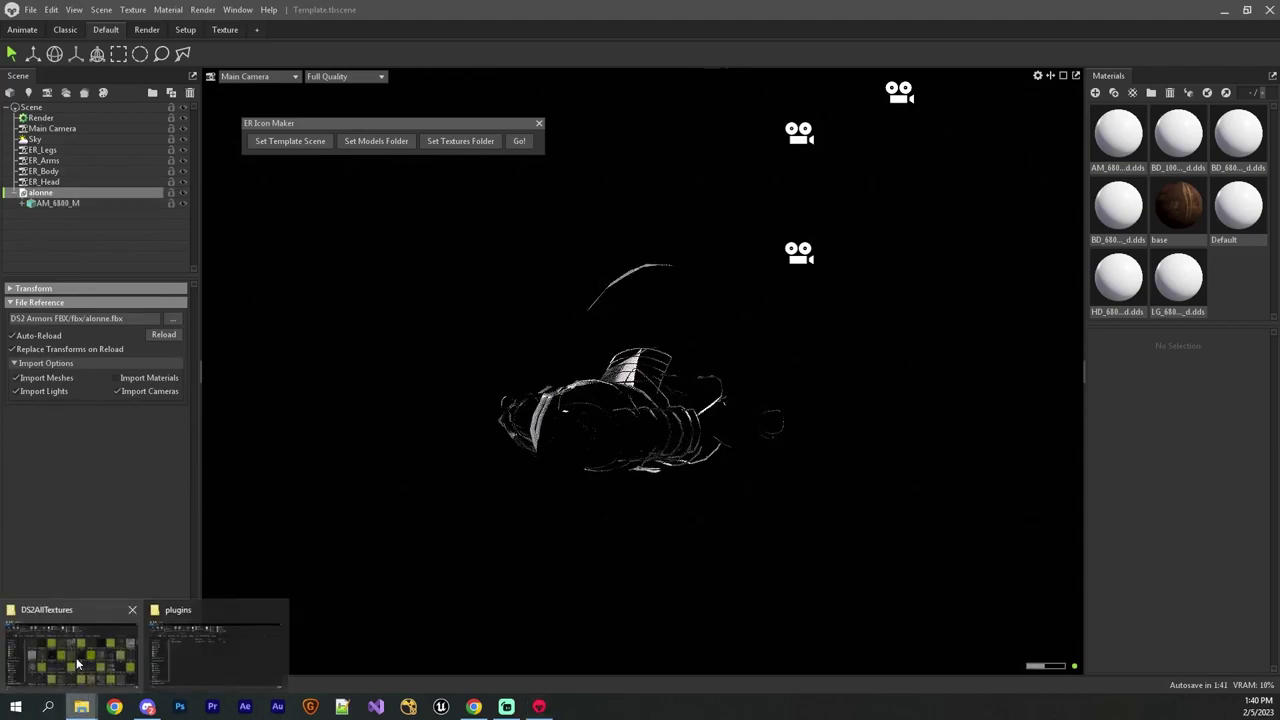
Search the DS2AllTextures folder for AM_6800_M.
left_click(80, 660)
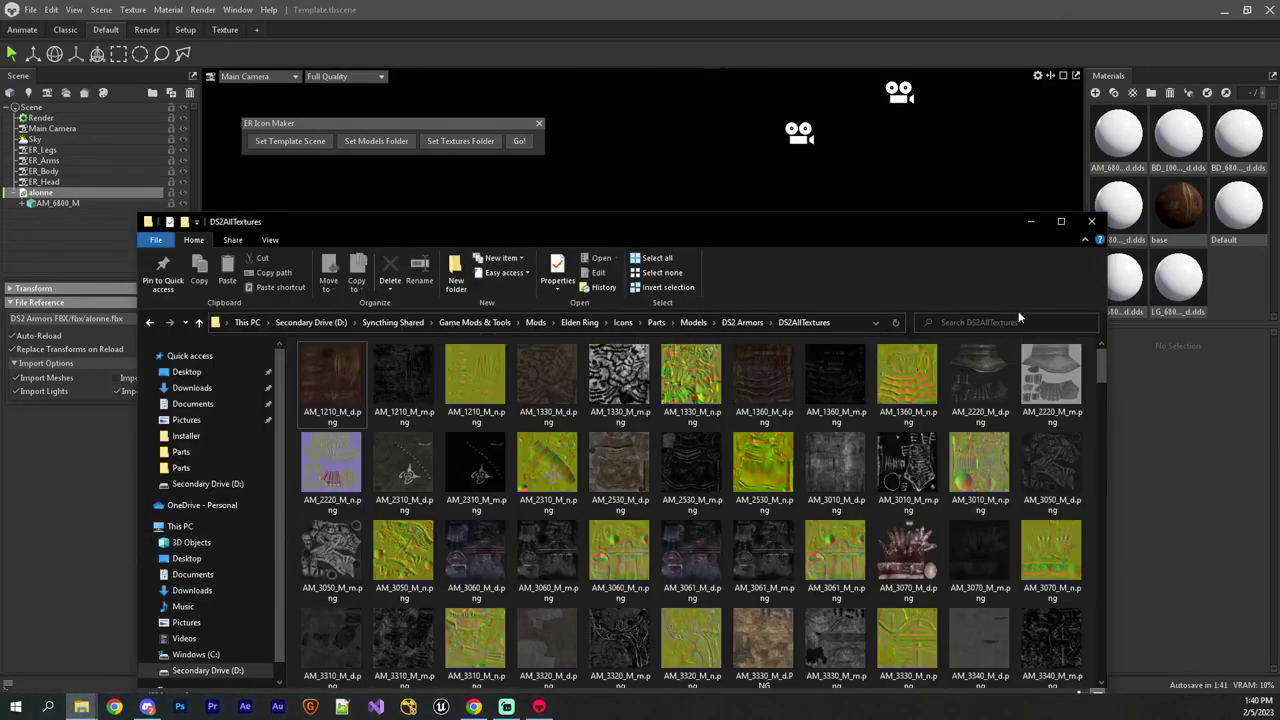
left_click(1000, 321)
type("AM")
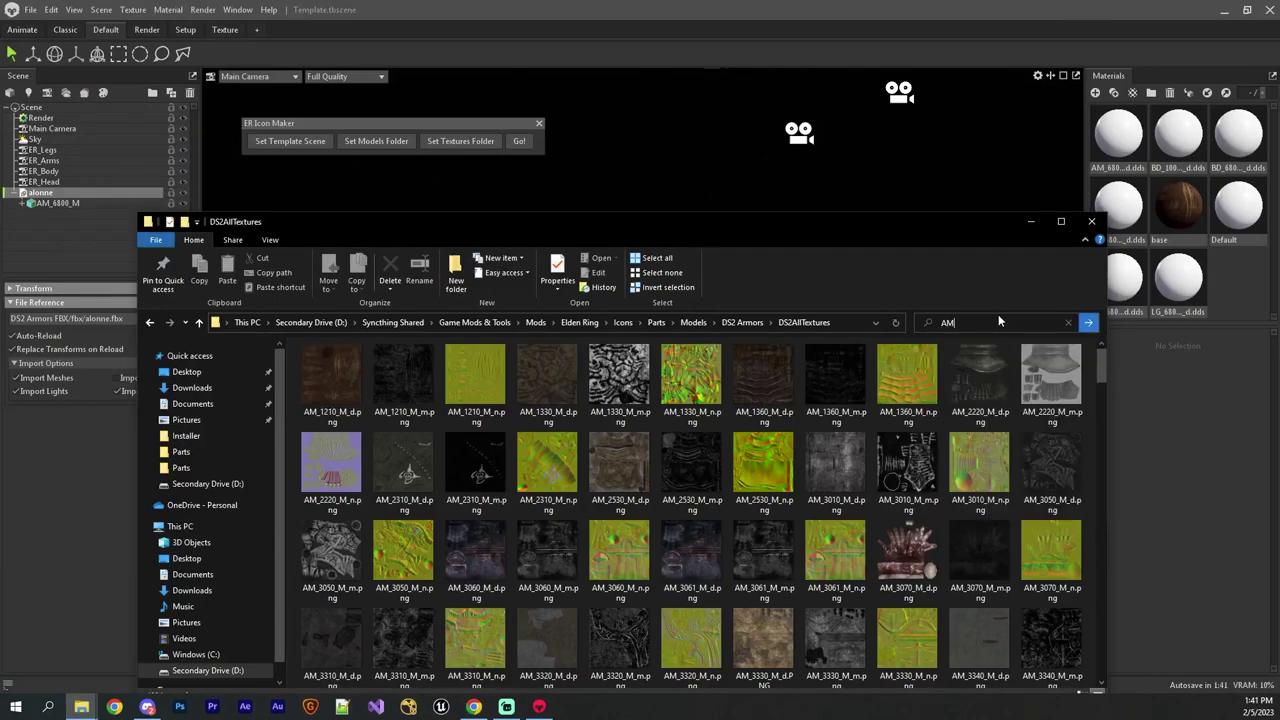
type("_6800_M")
key("Return")
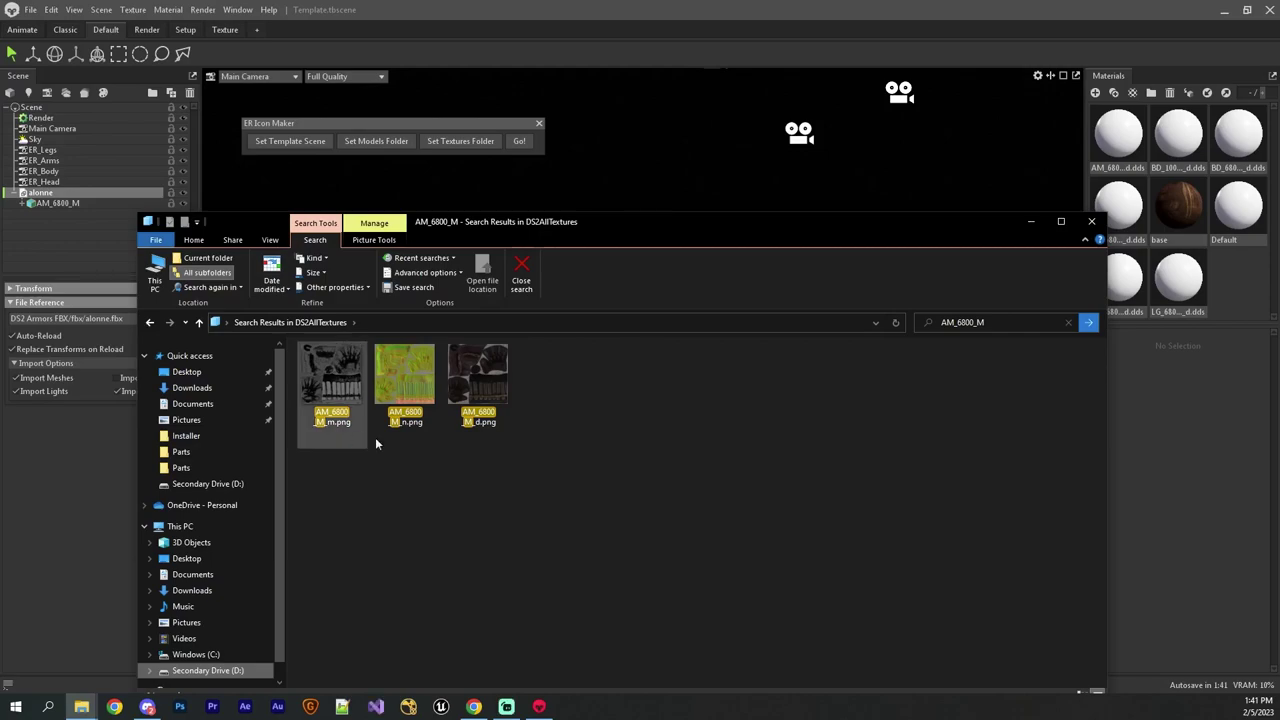
Select the three AM_6800_M PNG results, move the window right, then deselect them.
left_click_drag(576, 486, 352, 397)
left_click_drag(569, 221, 671, 168)
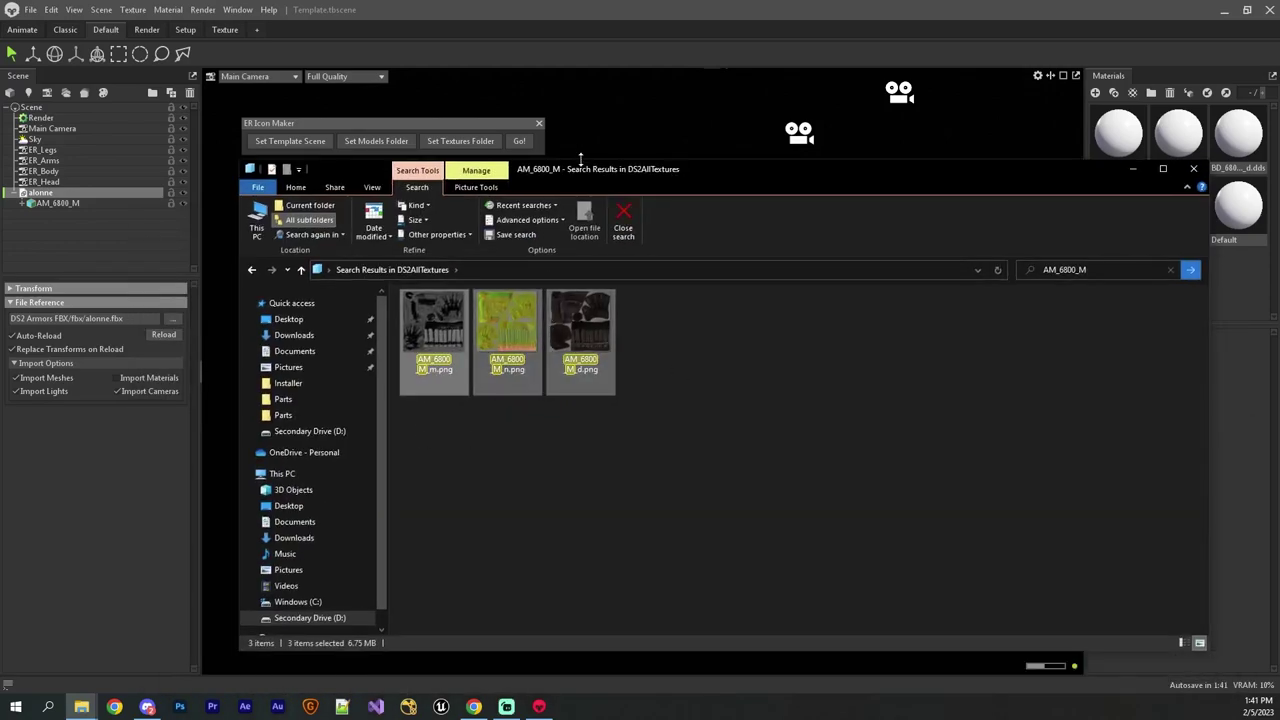
left_click_drag(580, 162, 775, 135)
left_click(784, 379)
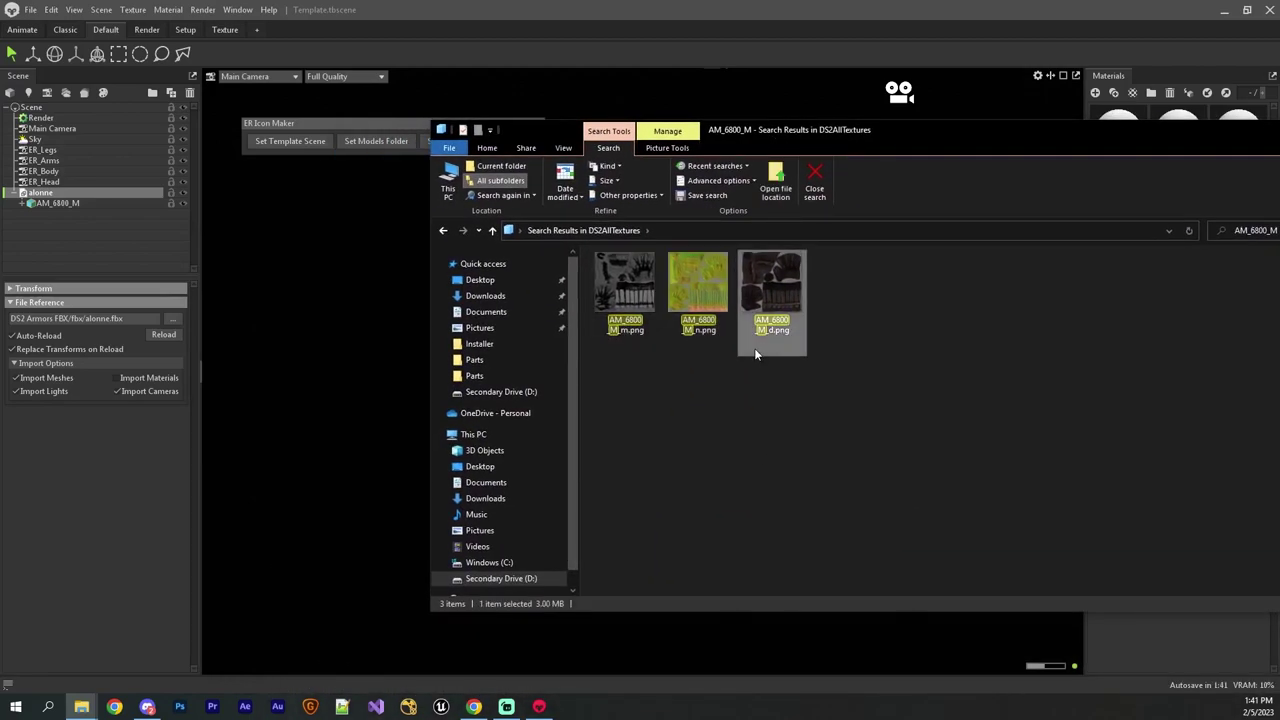
Set the ER Icon Maker textures folder to D:\...\DS2 Armors\DS2AllTextures.
left_click(625, 295)
key("alt+Tab")
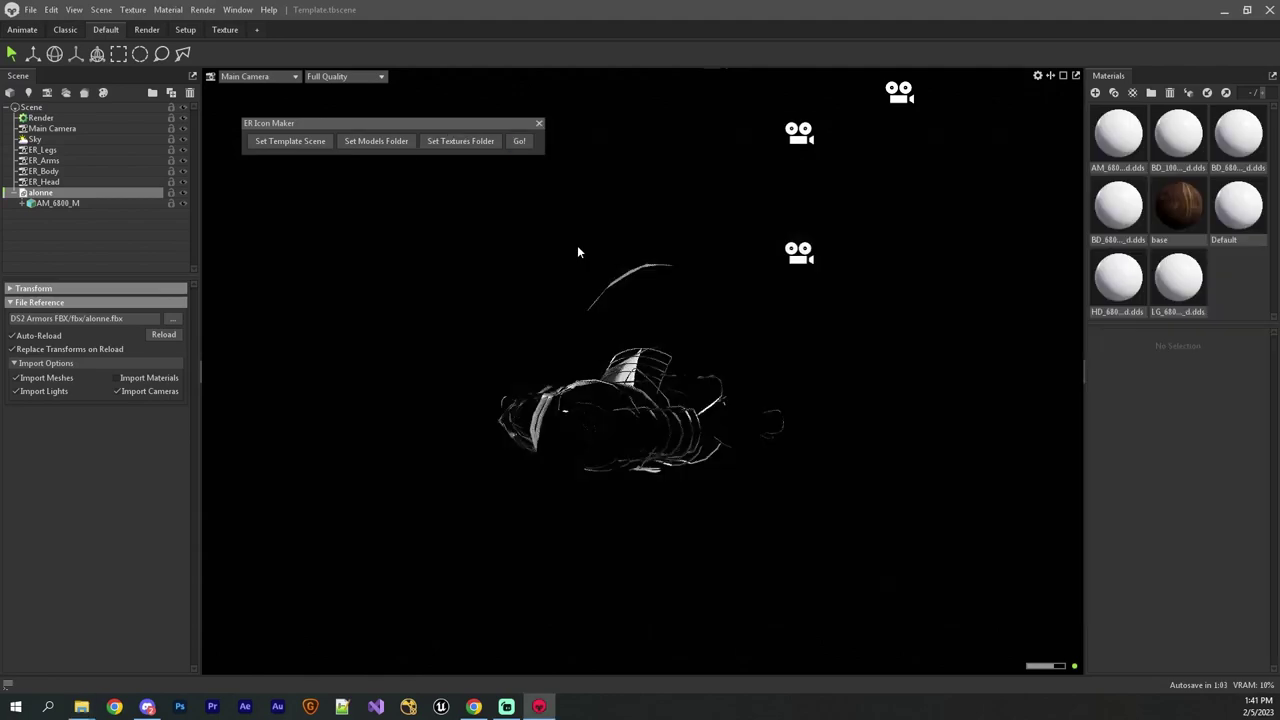
left_click(460, 141)
left_click(274, 558)
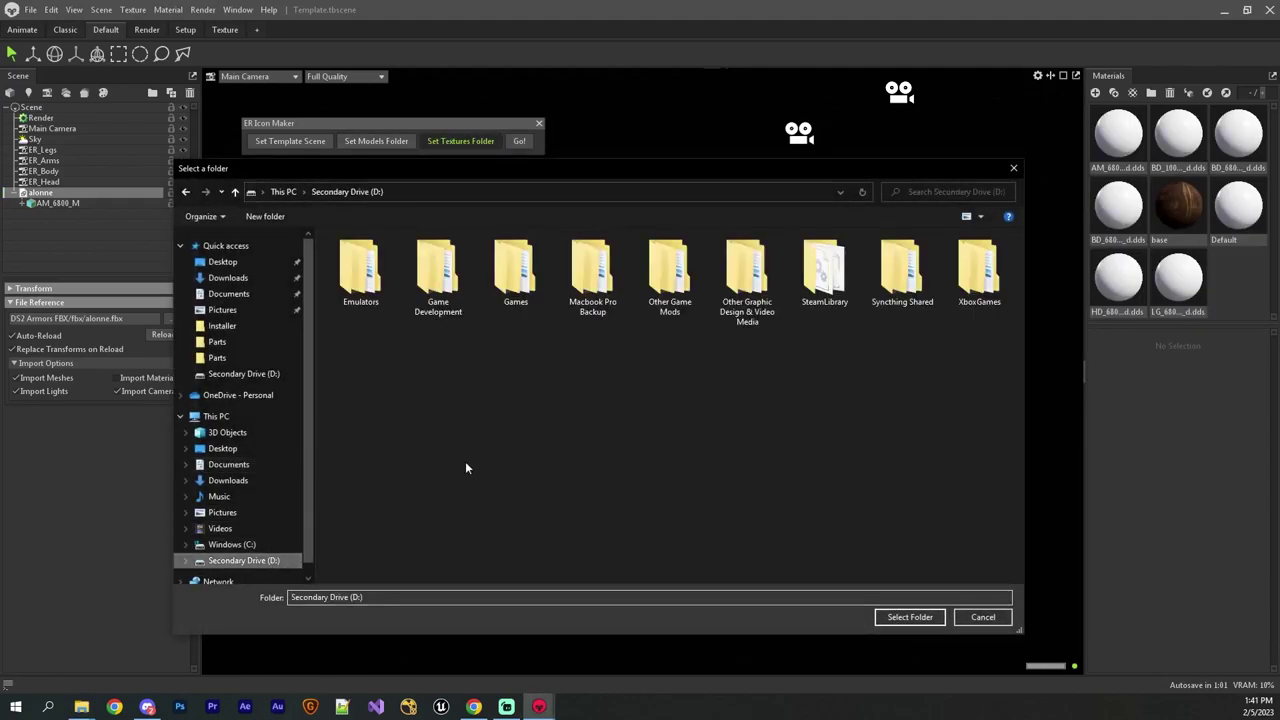
left_click(900, 265)
double_click(900, 265)
double_click(362, 283)
double_click(366, 270)
left_click(910, 617)
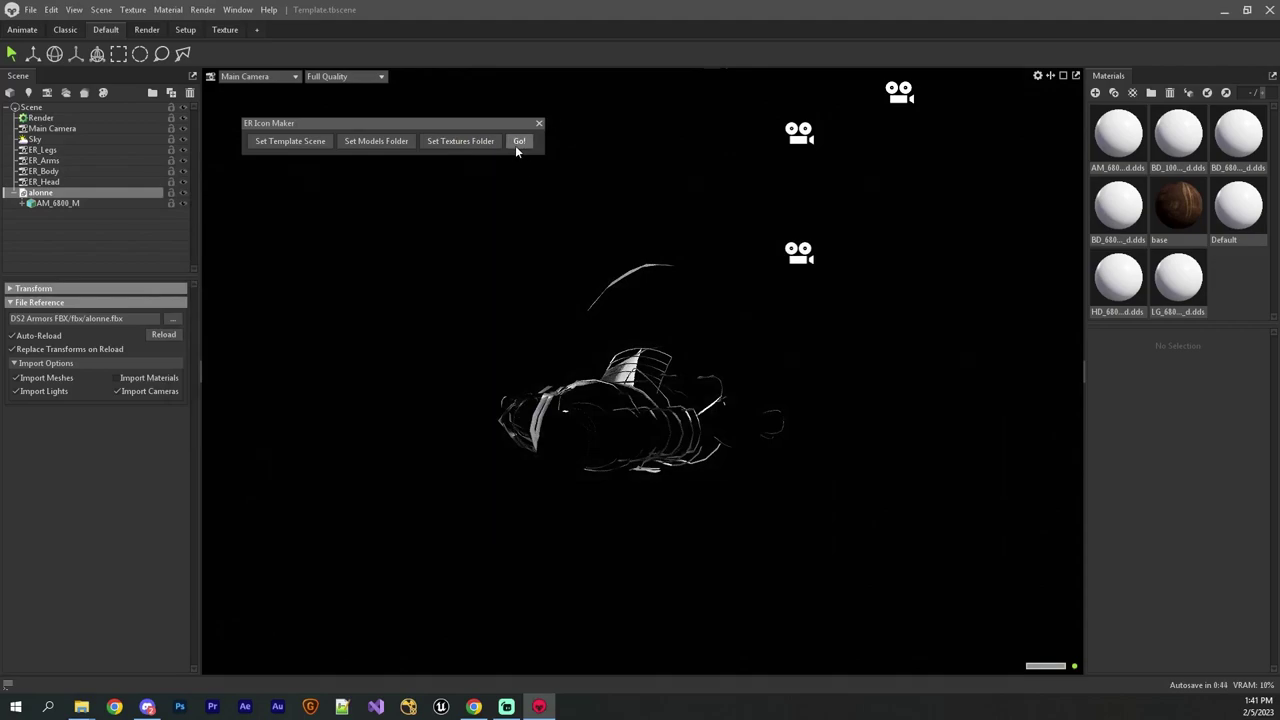
Launch the ER Icon Maker batch render of the armor icons with Go!
left_click(519, 143)
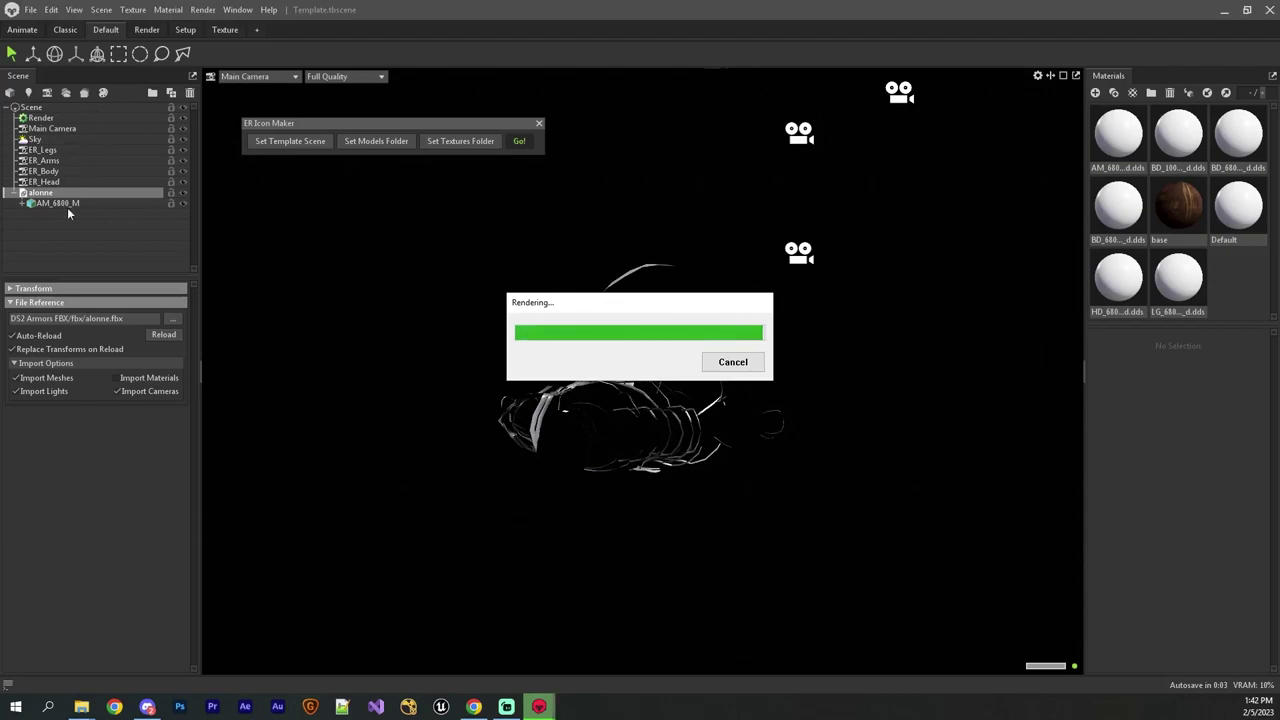
Bring the DS2 Armors Explorer window forward and open DS2 Armors FBX\fbx.
mouse_move(82, 706)
left_click(96, 654)
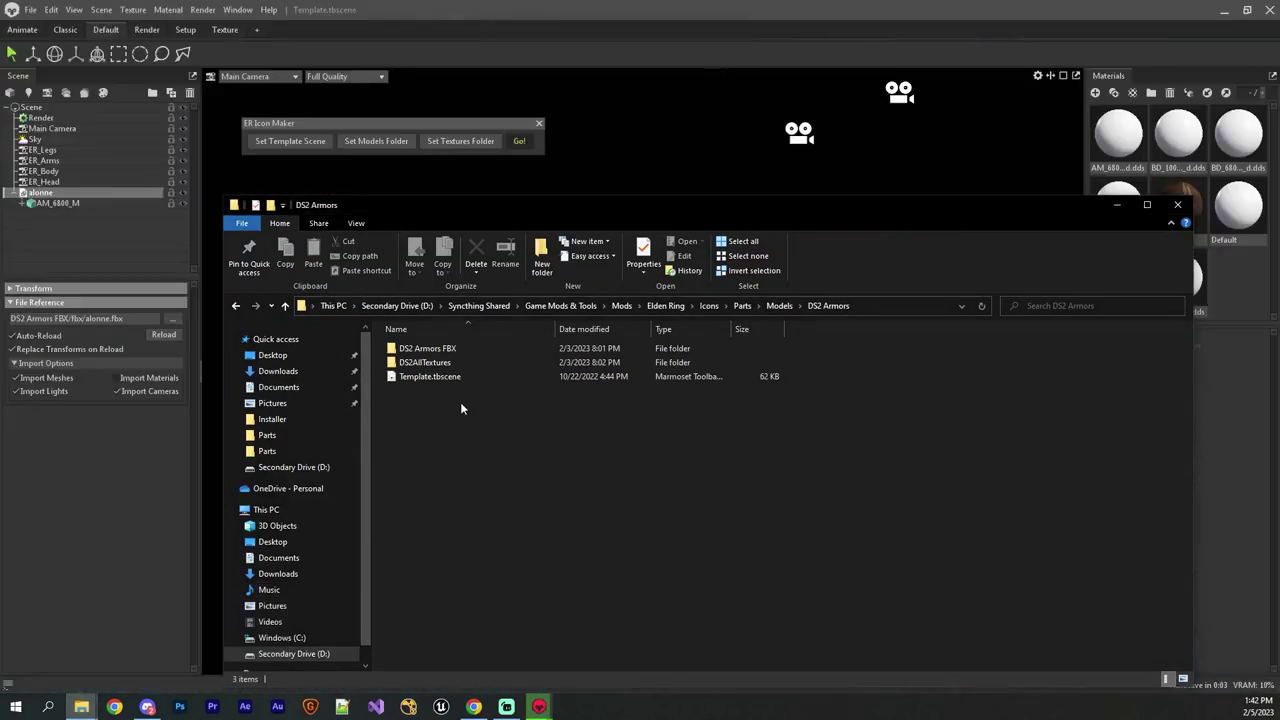
left_click_drag(470, 210, 502, 162)
double_click(462, 301)
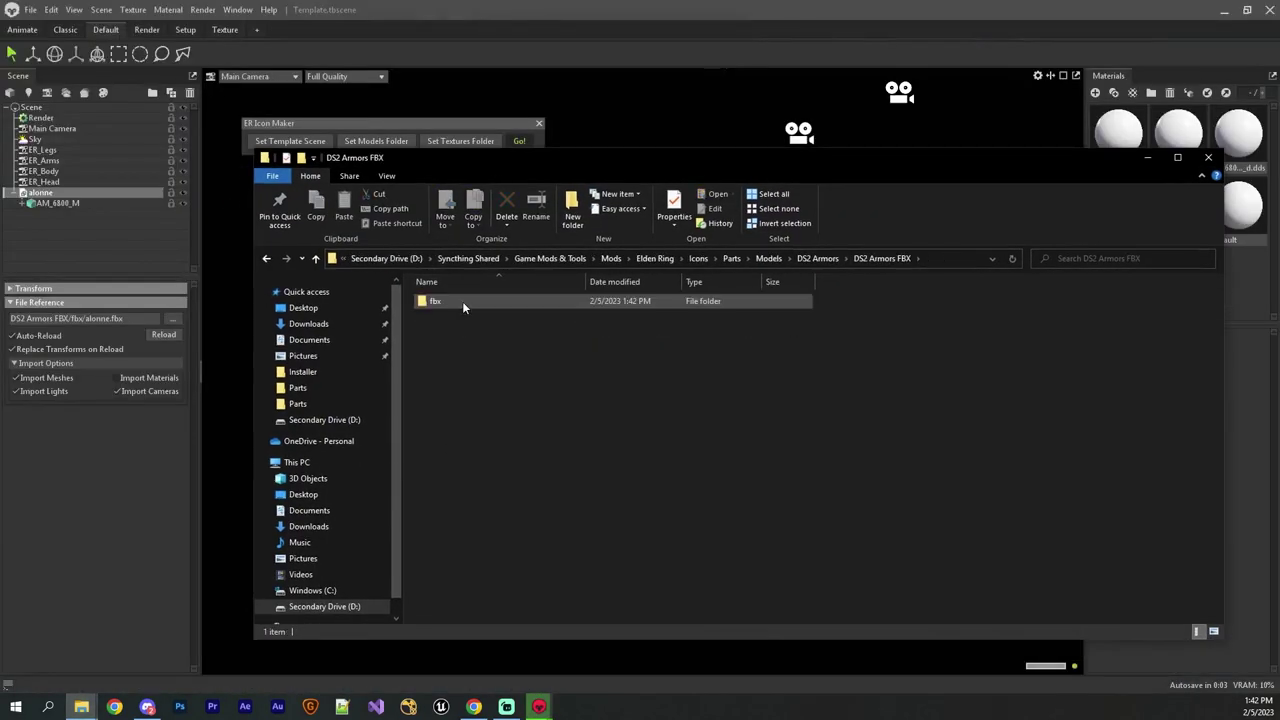
double_click(462, 301)
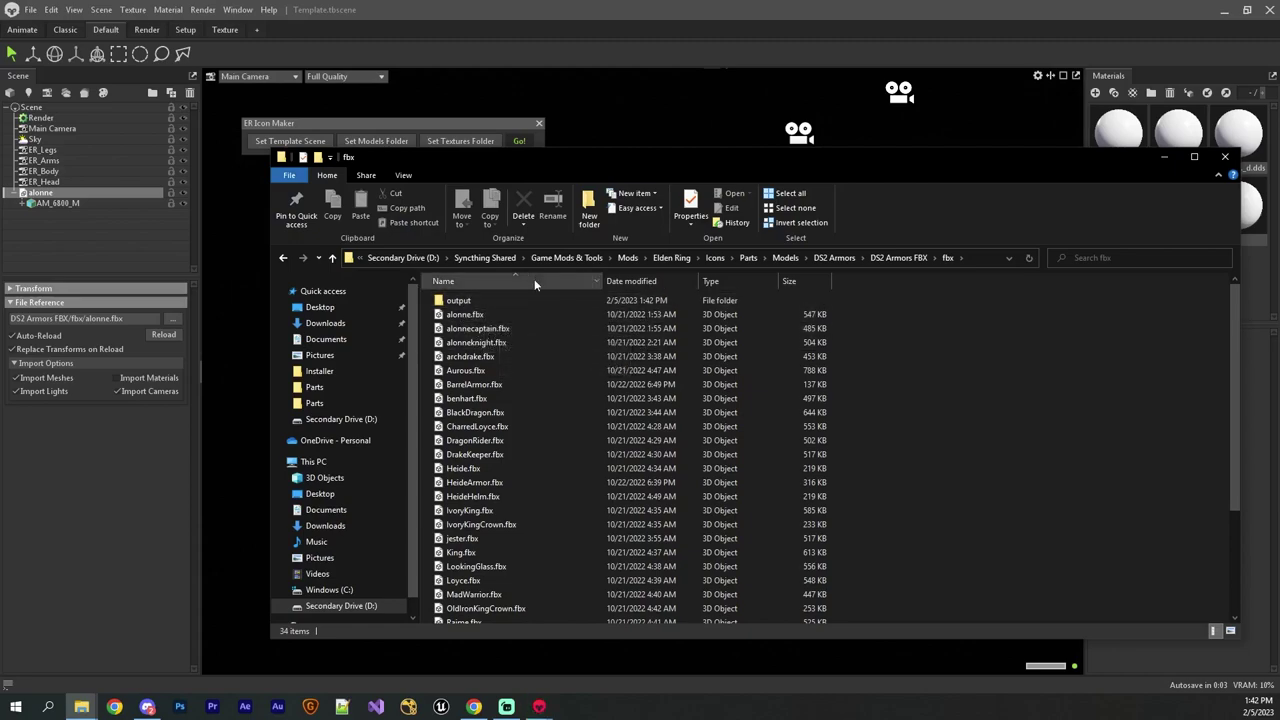
Open the output\alonne render folder and open alonne_head.png.
scroll(470, 400, "down", 2)
scroll(470, 400, "up", 2)
scroll(474, 401, "down", 3)
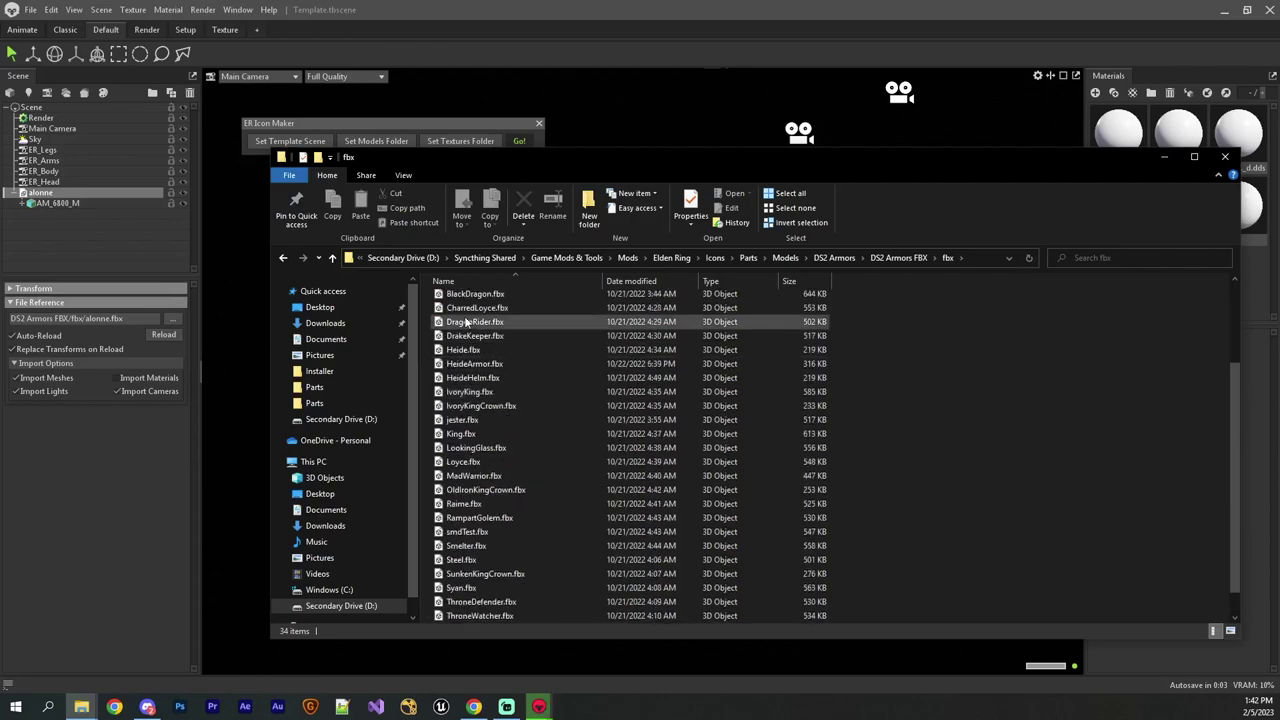
scroll(470, 380, "up", 3)
left_click(461, 303)
double_click(461, 303)
double_click(483, 306)
left_click(611, 328)
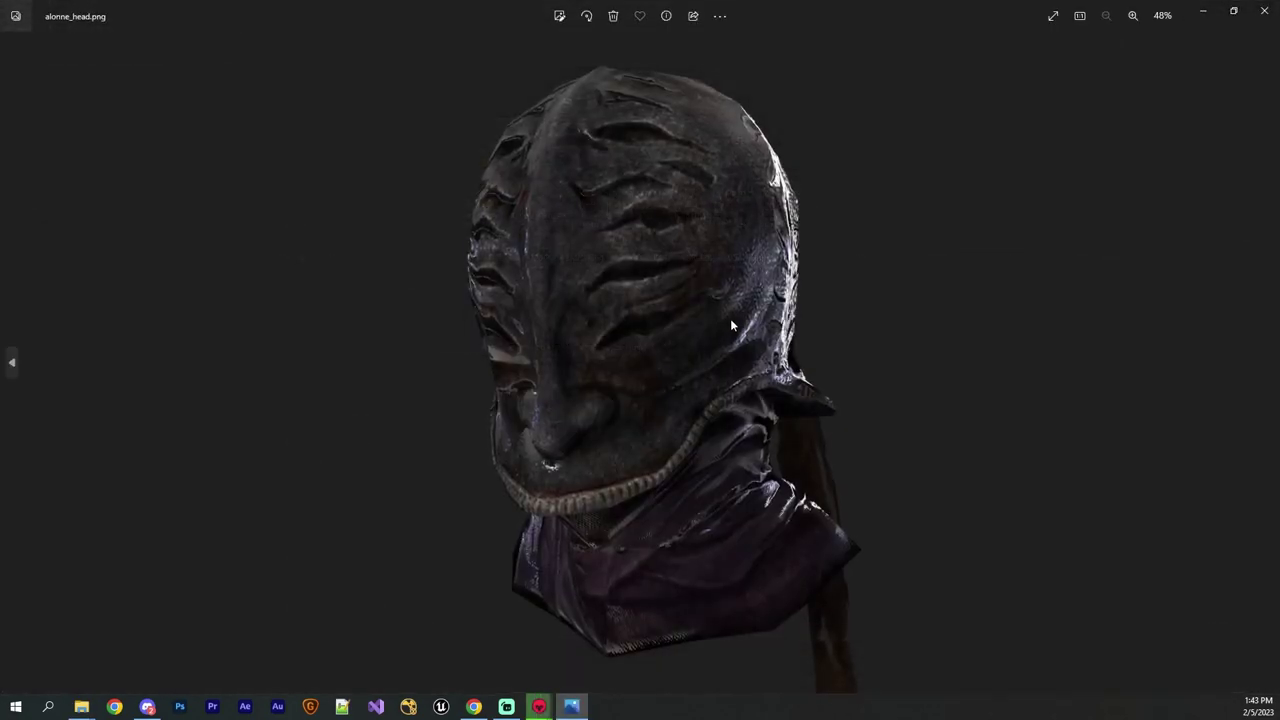
Preview alonne_body.png, alonne_arms.png and alonne_legs.png in turn, then return to output.
left_click(1264, 10)
double_click(525, 309)
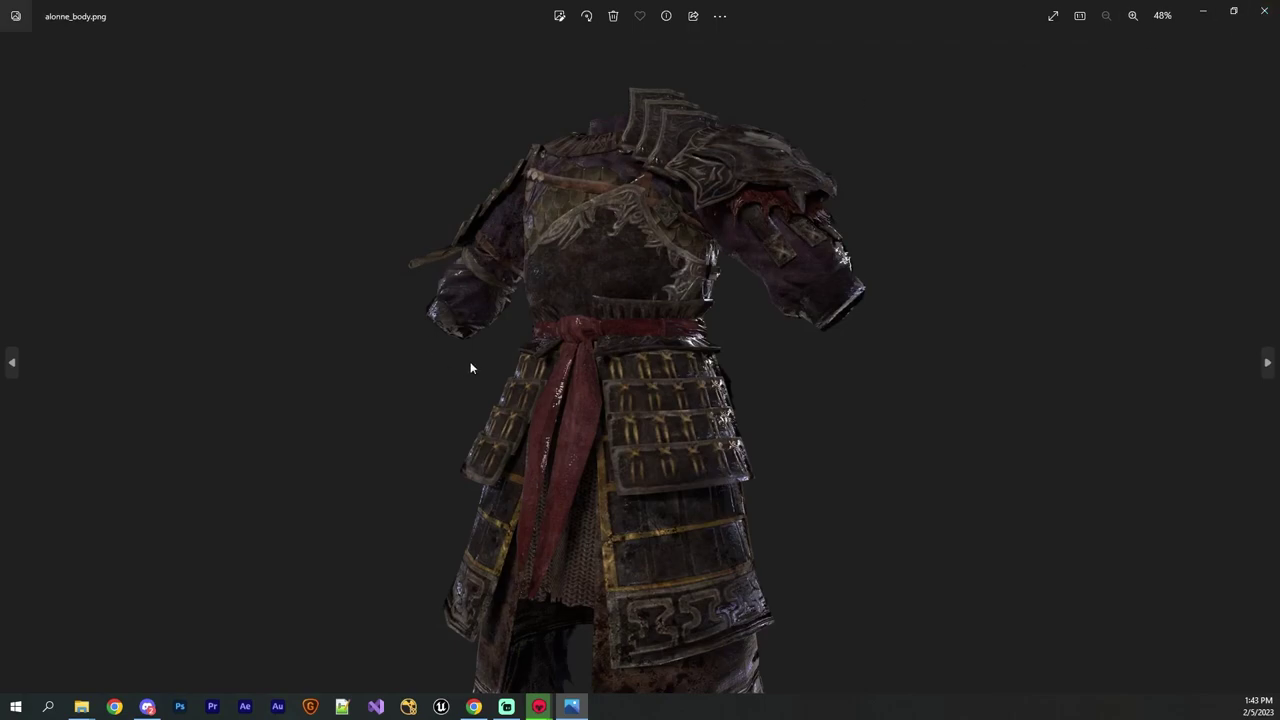
left_click(1264, 10)
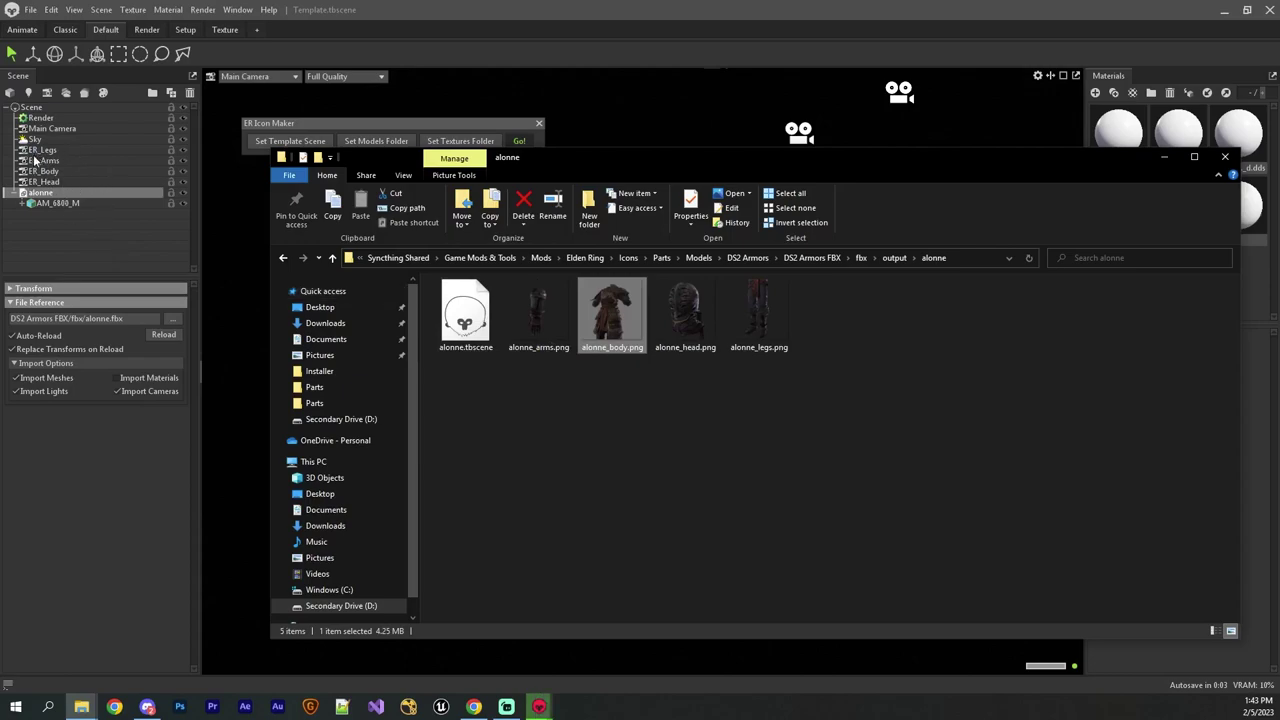
double_click(545, 322)
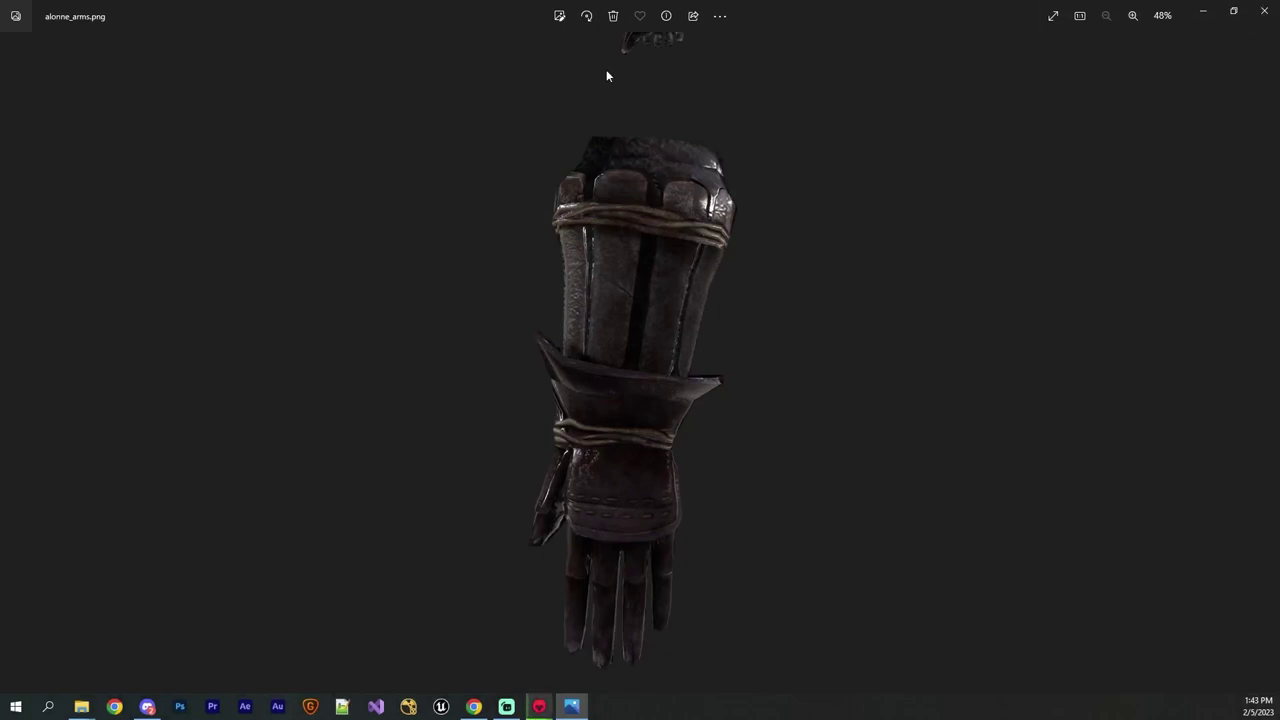
key("alt+F4")
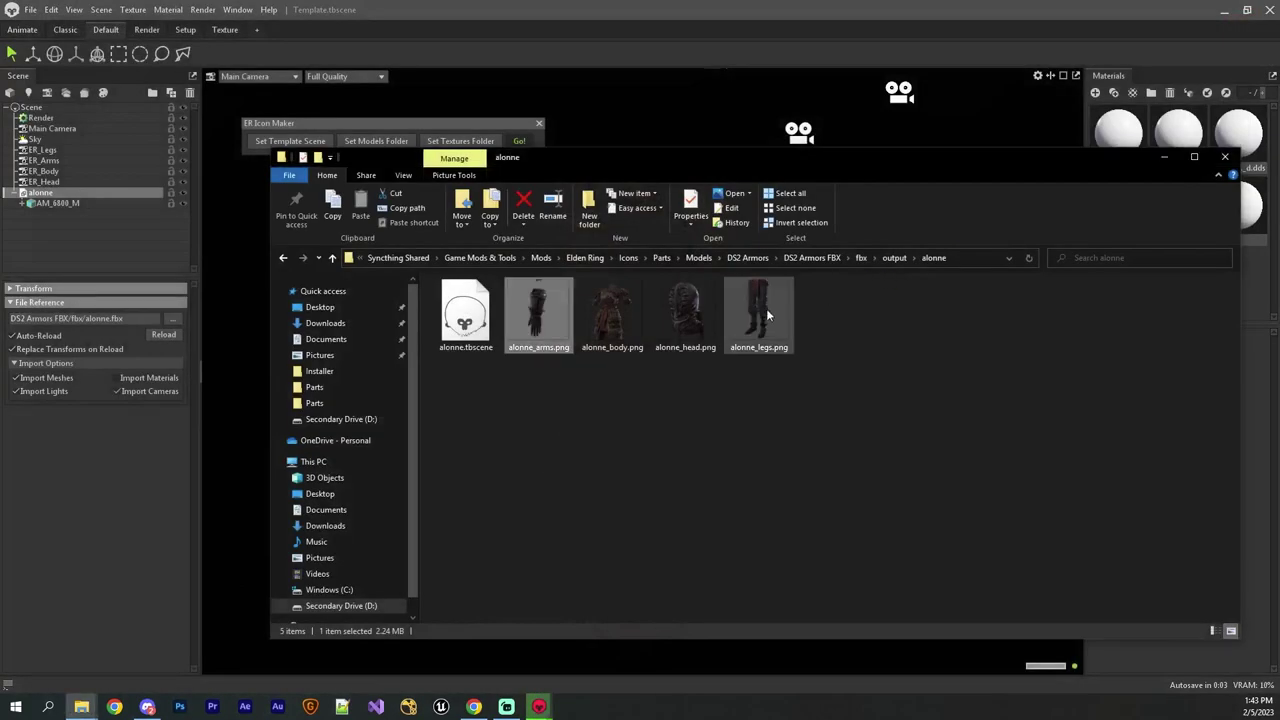
double_click(765, 309)
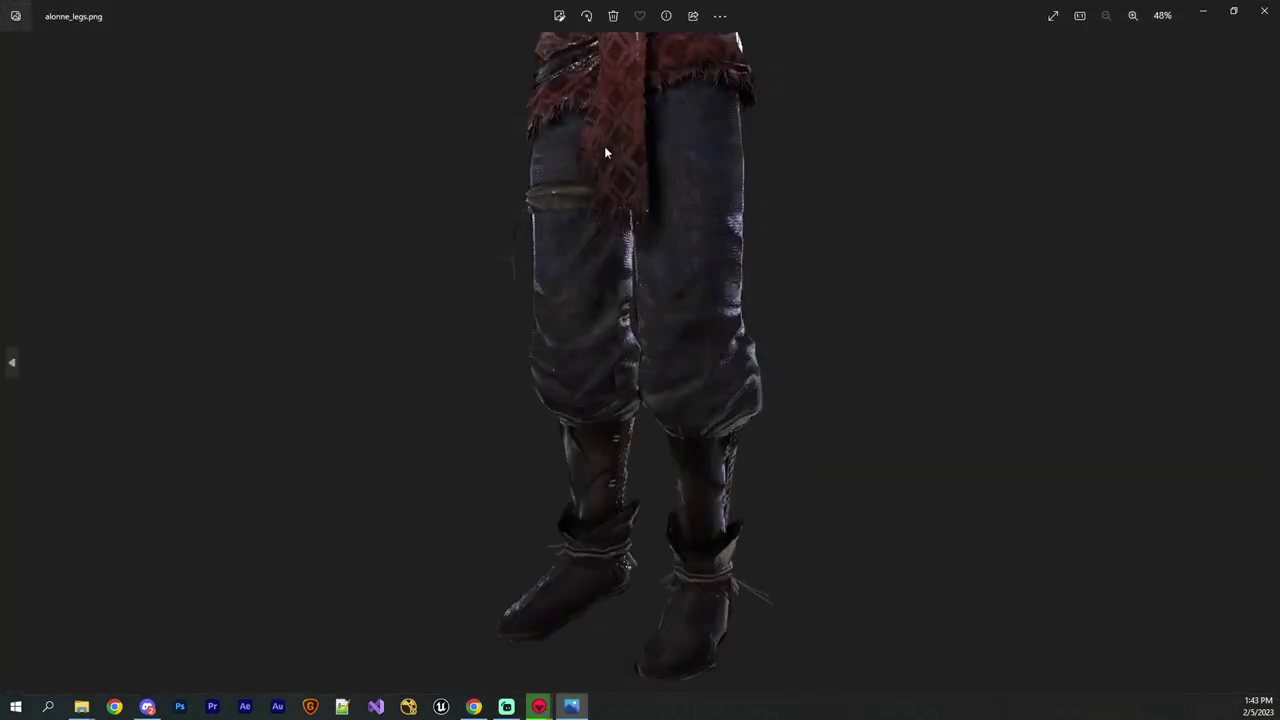
key("alt+F4")
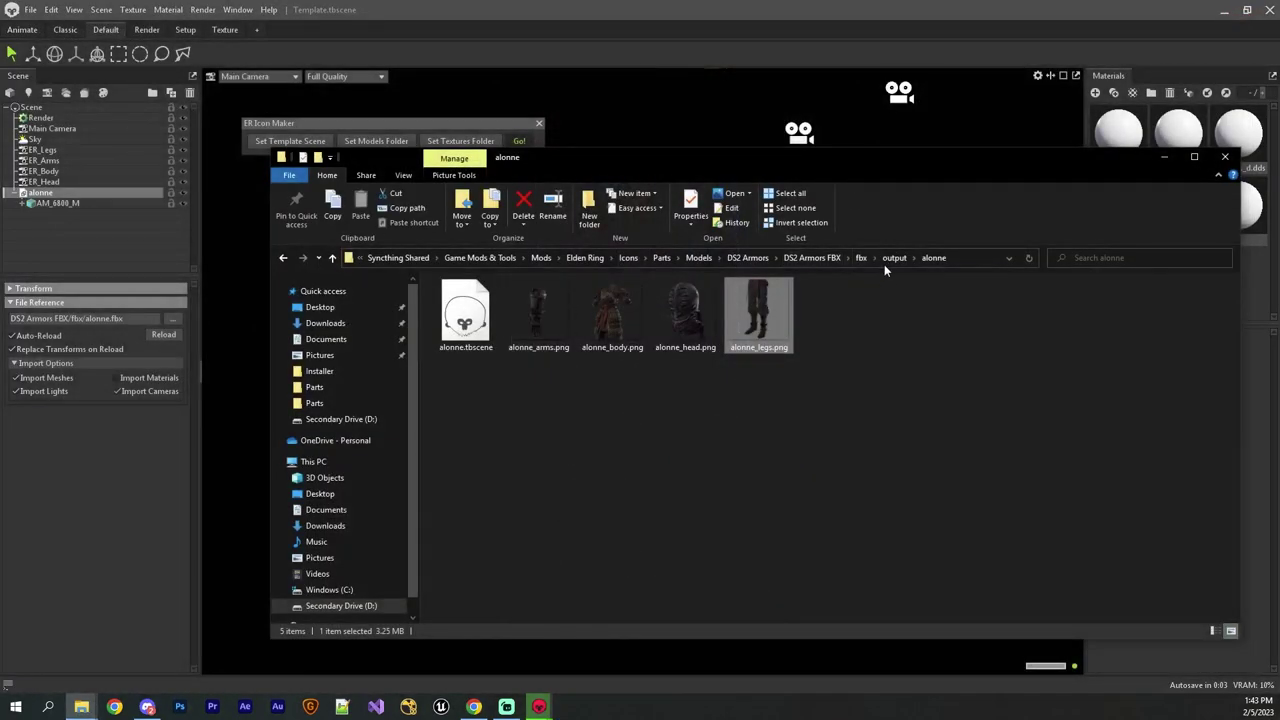
left_click(884, 263)
double_click(480, 302)
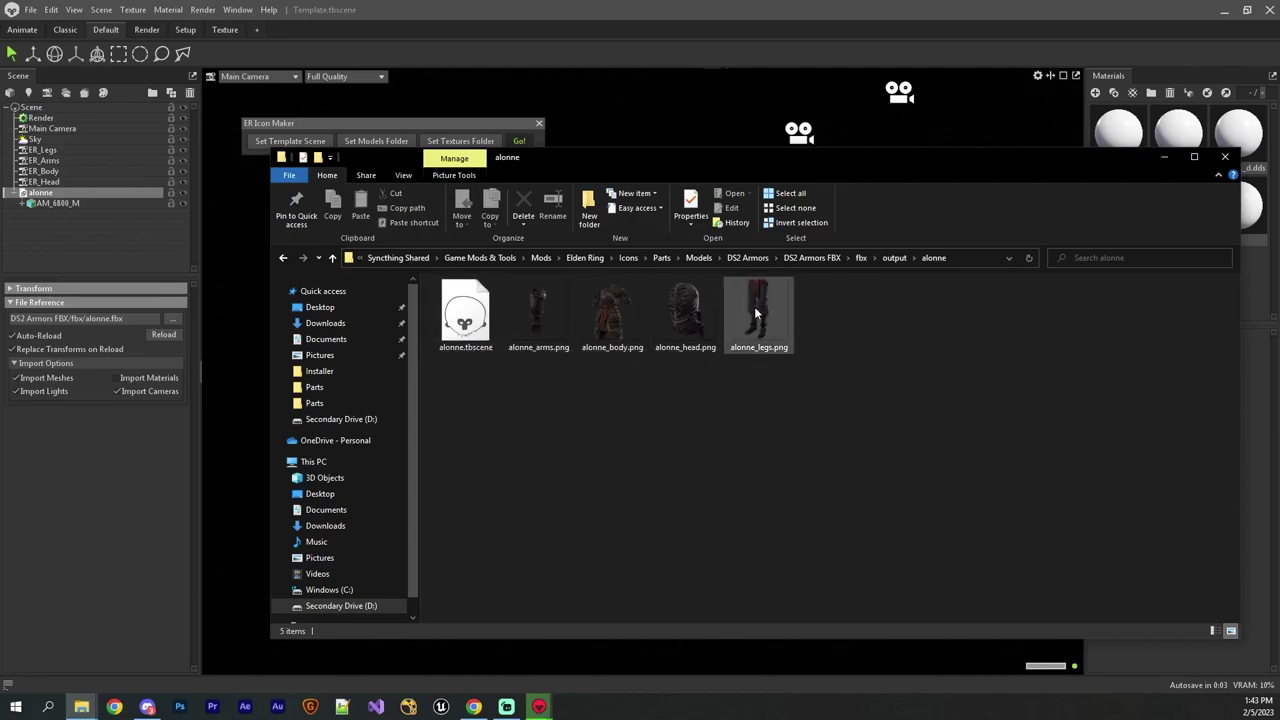
Check the alonnecaptain and alonneknight render folders, finishing back in the output folder.
key("alt+Up")
double_click(528, 315)
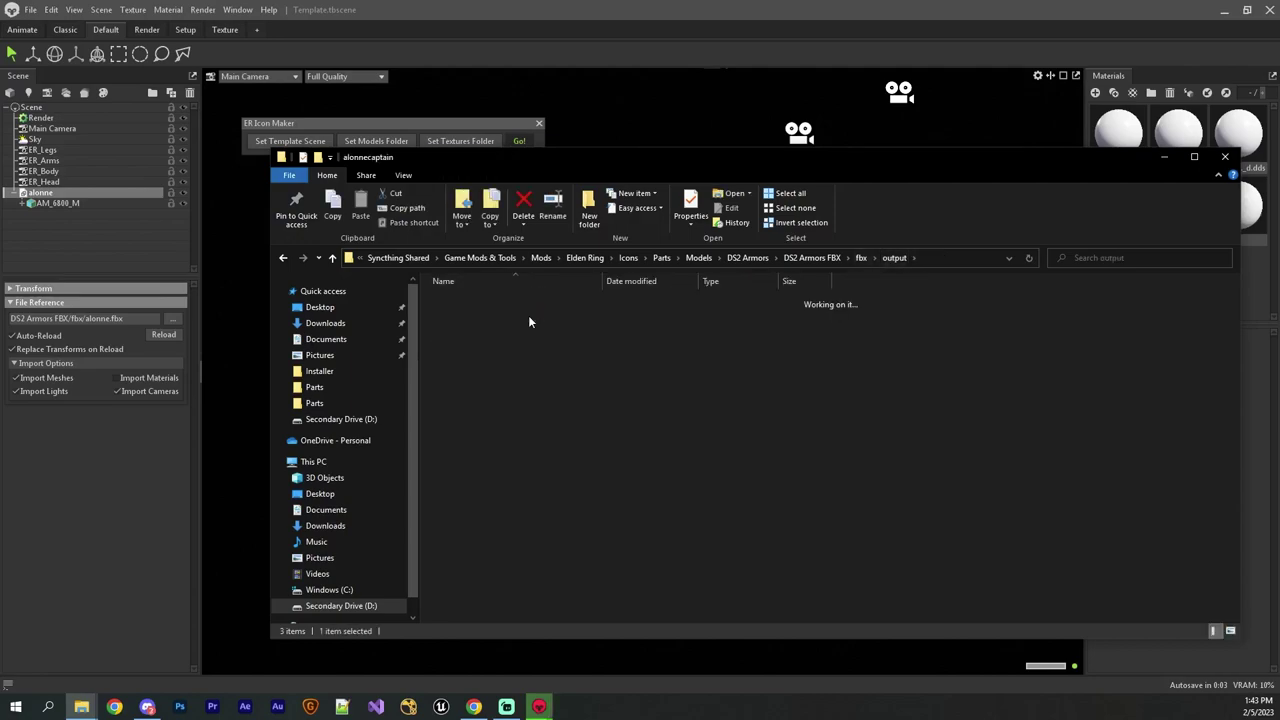
left_click(895, 258)
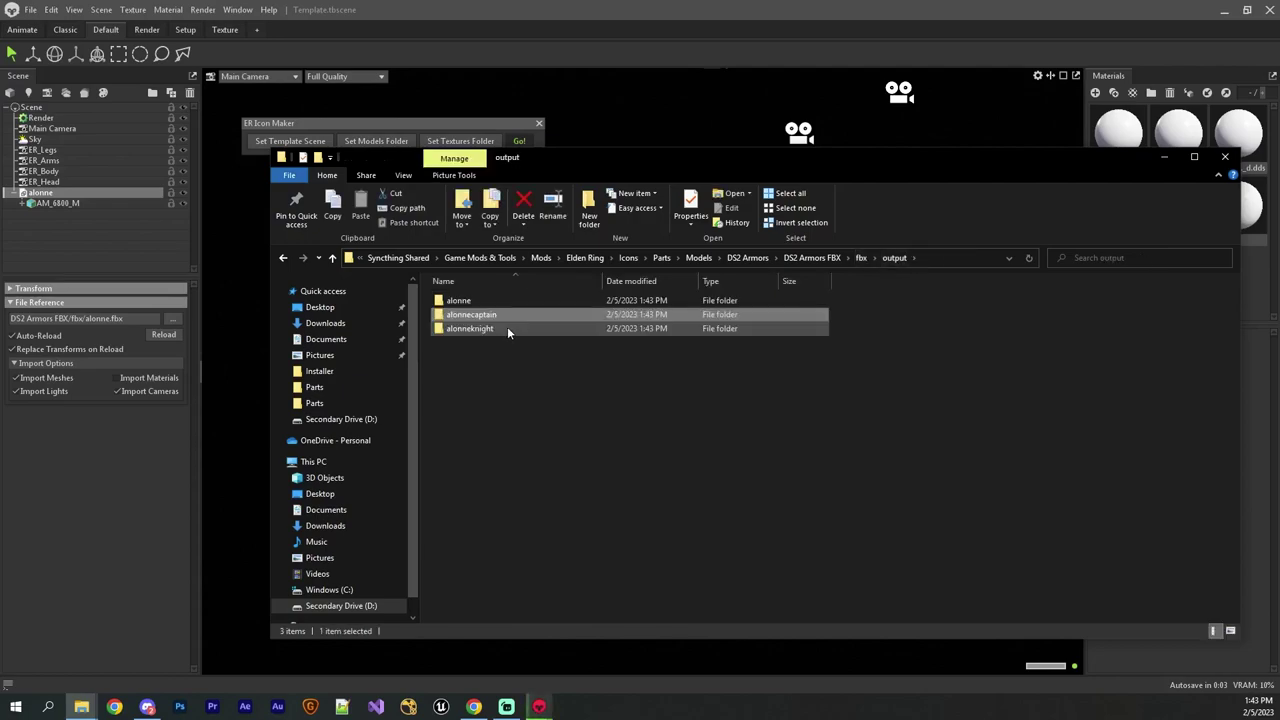
double_click(507, 326)
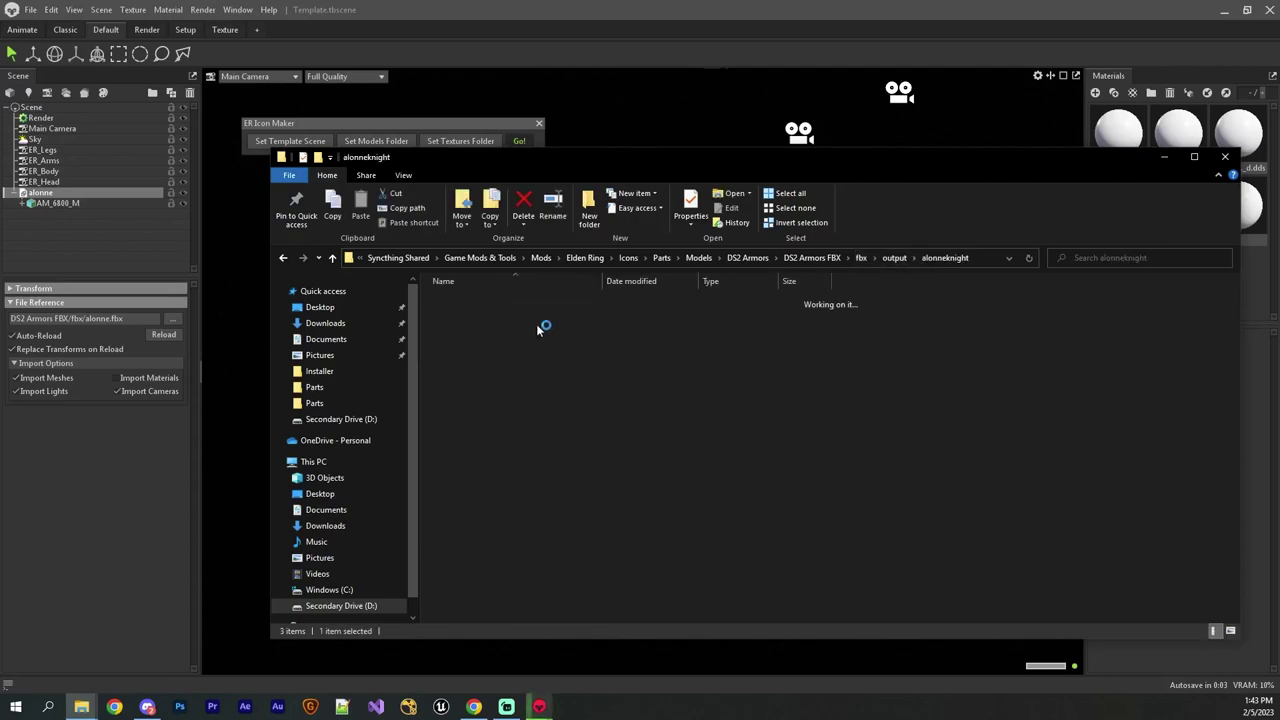
left_click(895, 258)
left_click(620, 342)
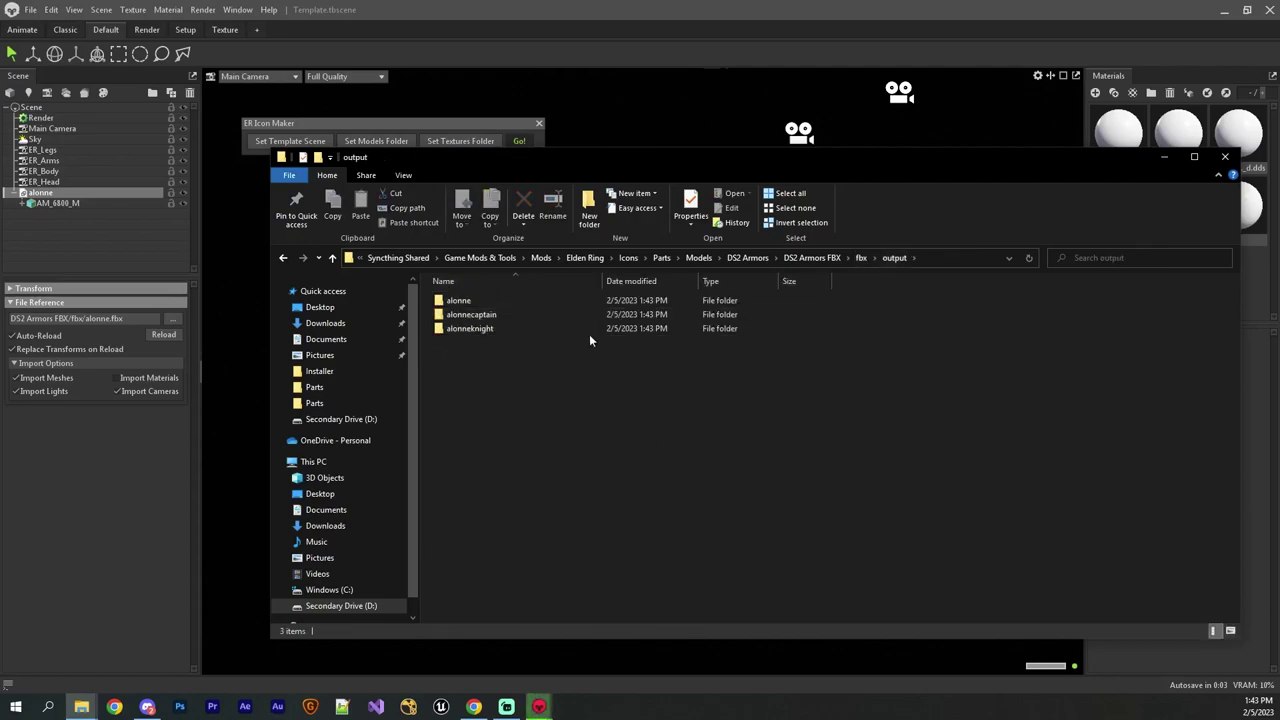